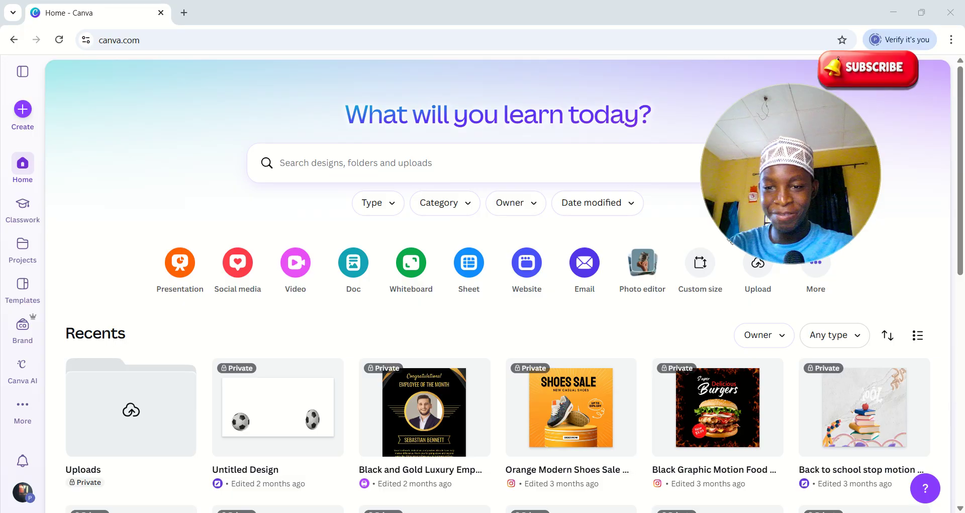
Search the existing designs and uploads for "invitation card"
left_click(408, 165)
type("in")
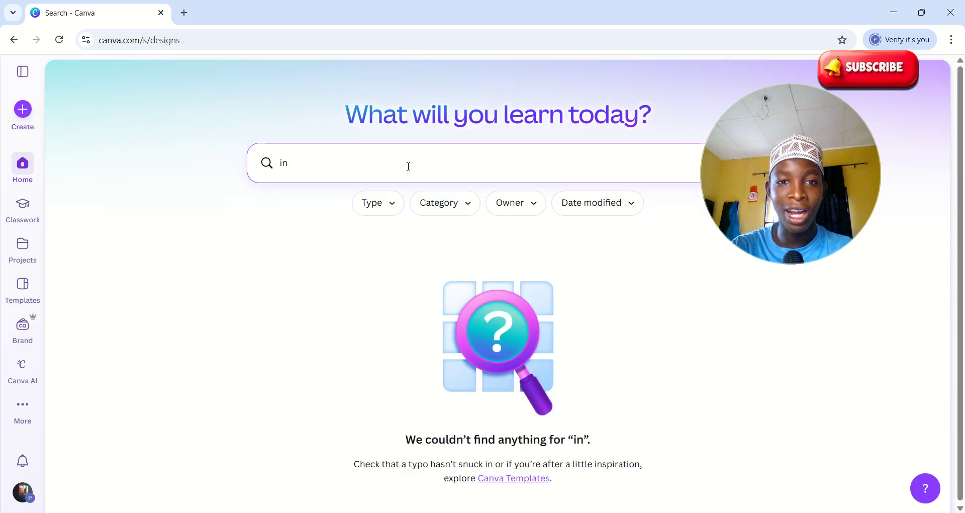
type("vita")
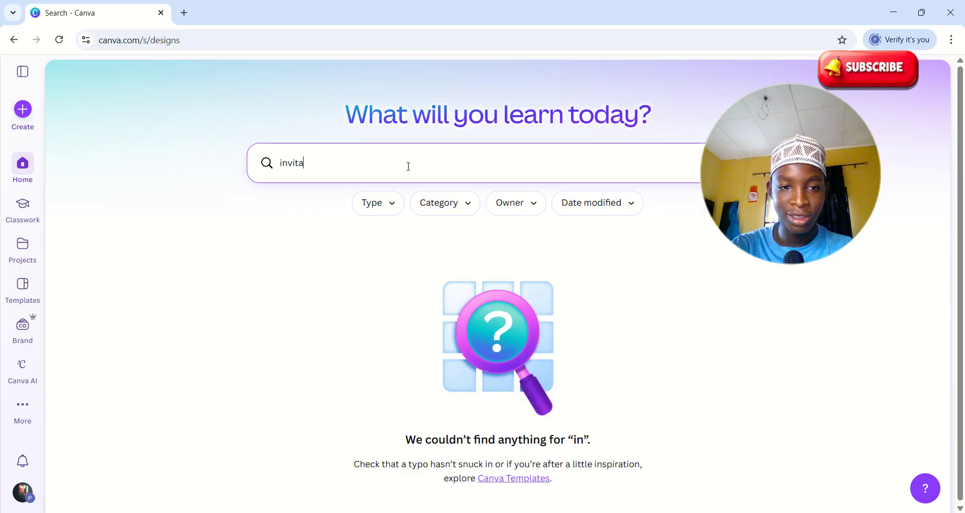
type("tion card")
key("Return")
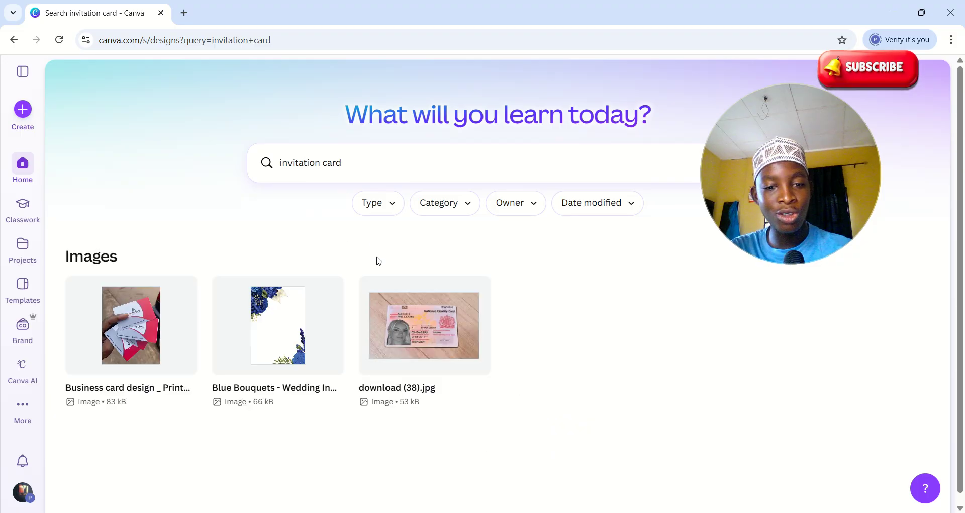
Move the uploaded image download (38).jpg to the trash and undo the removal
scroll(433, 267, "down", 1)
mouse_move(474, 328)
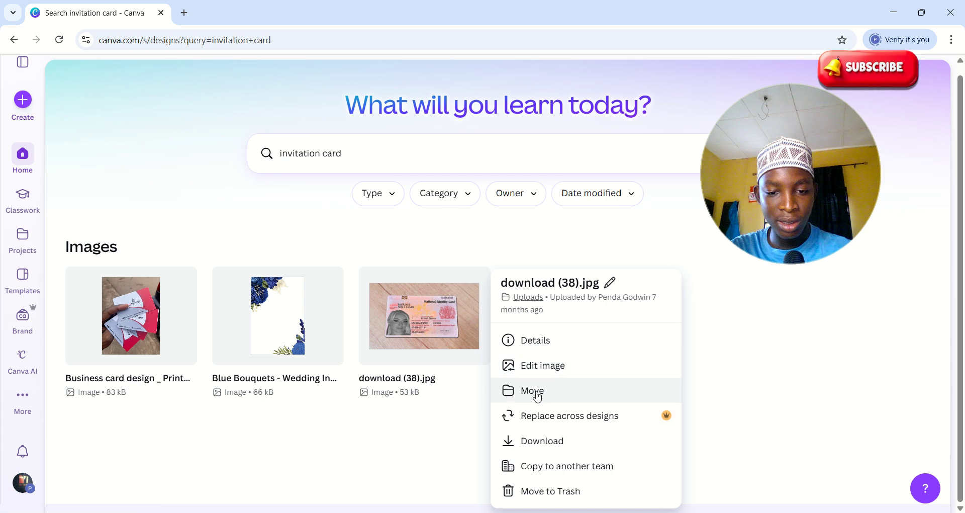
left_click(548, 490)
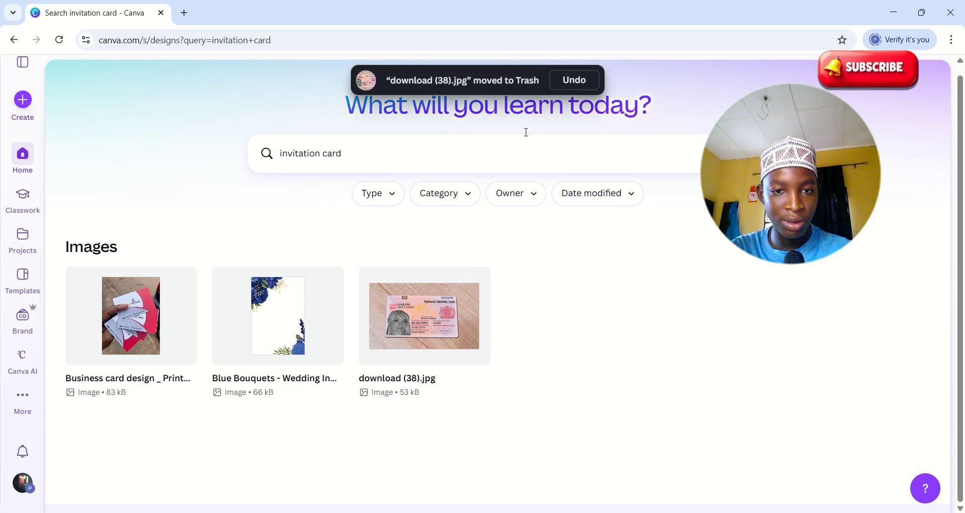
left_click(575, 80)
Search the new-design formats for "invitation" and create a blank Invitation (Portrait) design
left_click(27, 109)
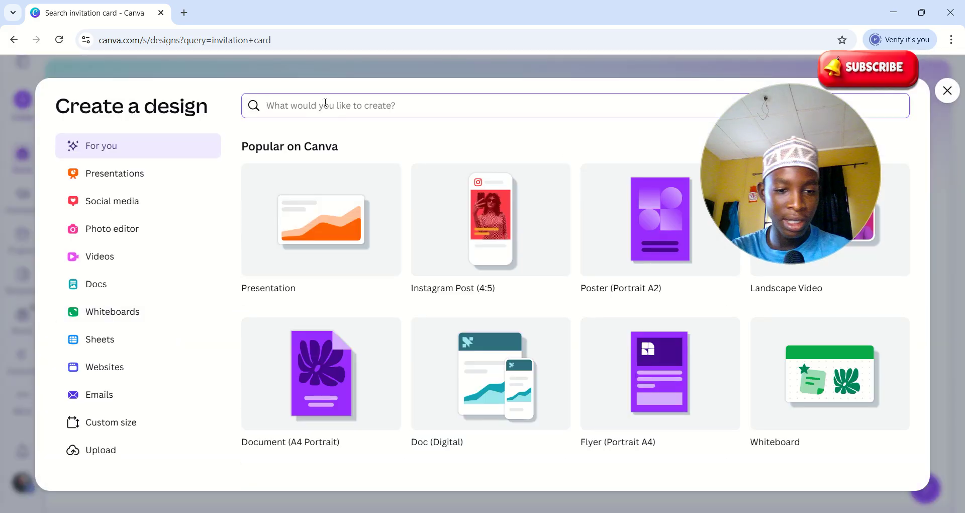
type("i")
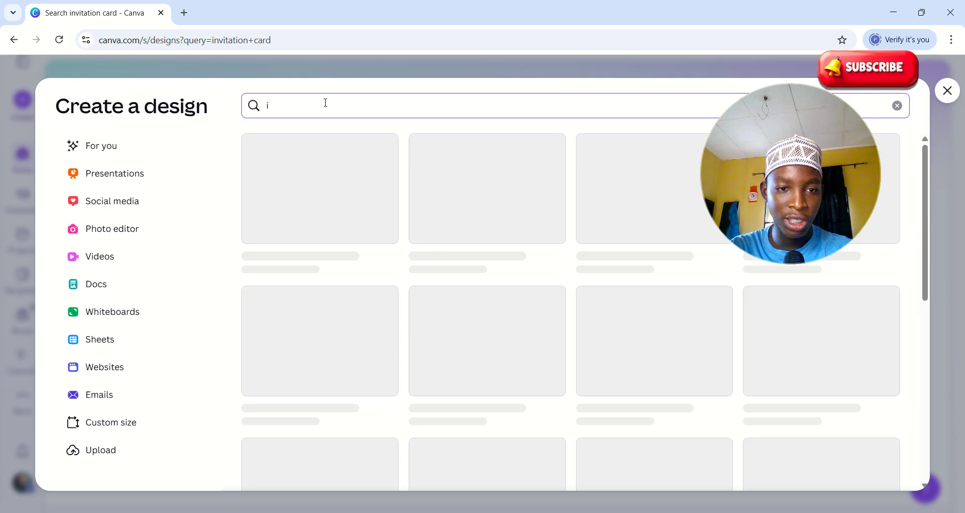
type("nvt")
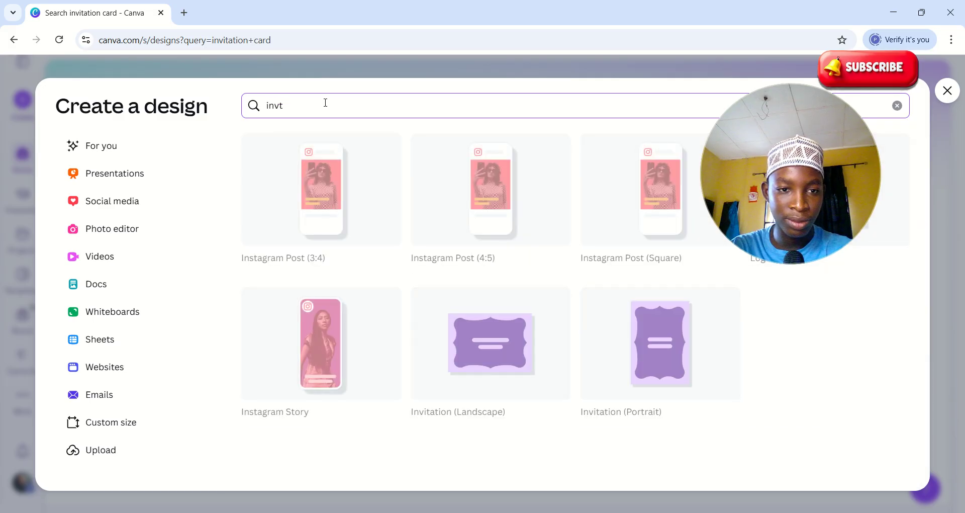
key("BackSpace")
type("ita")
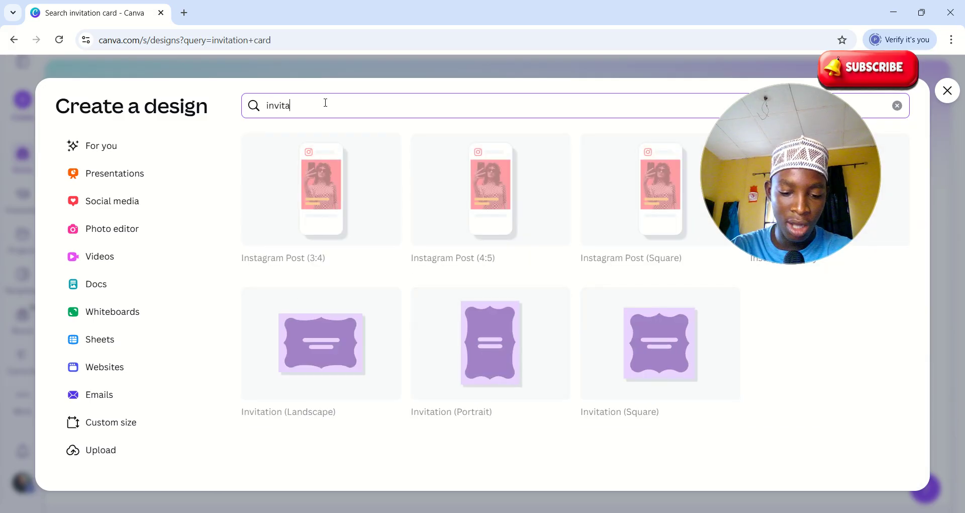
type("tion")
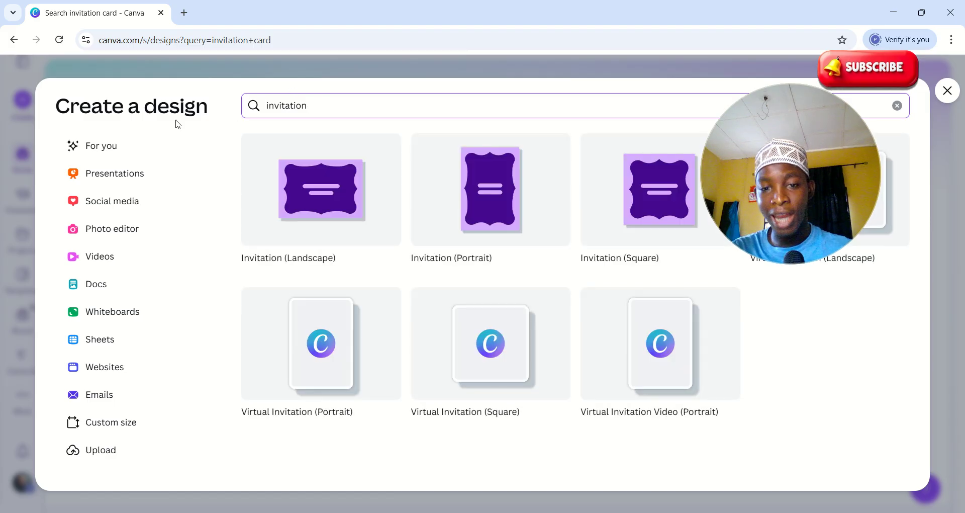
left_click(506, 205)
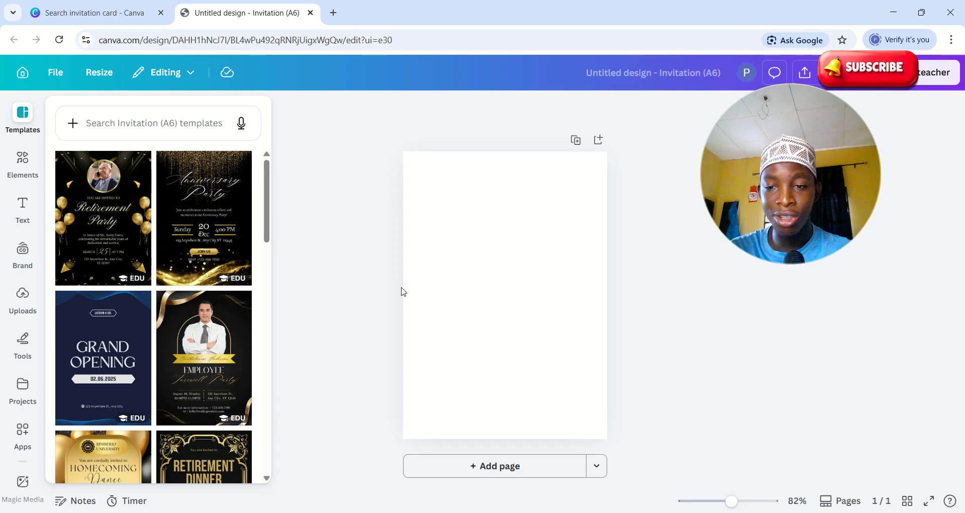
Apply the Blue and White Elegant Retirement Party Invitation template to the blank page
scroll(129, 199, "down", 8)
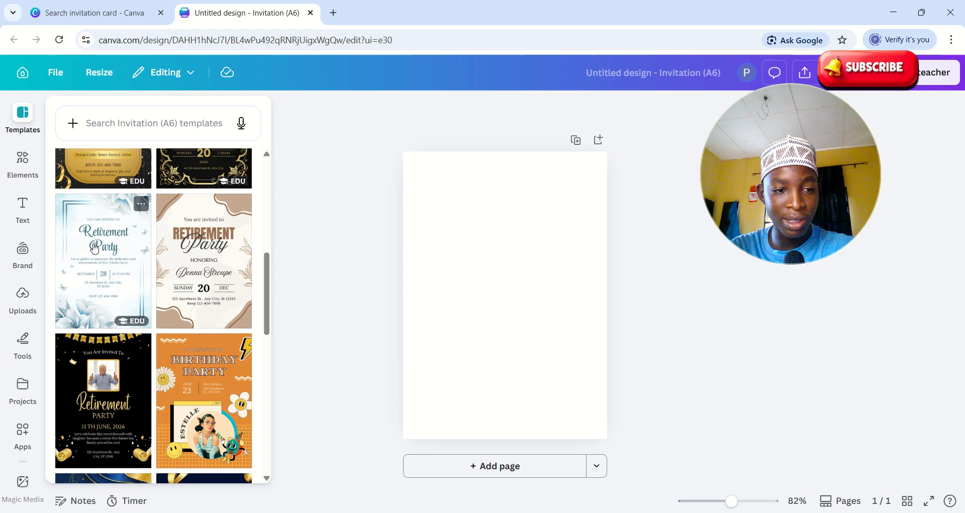
left_click(133, 315)
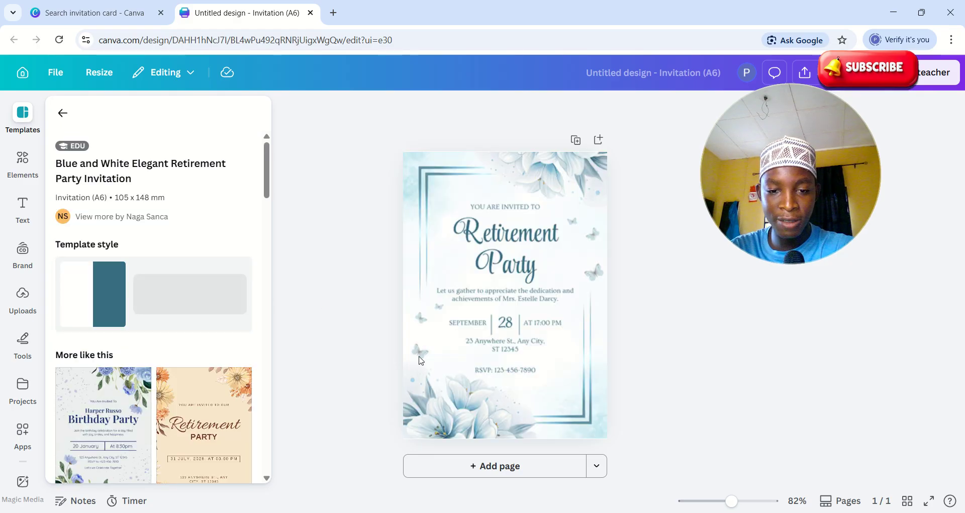
left_click(438, 359)
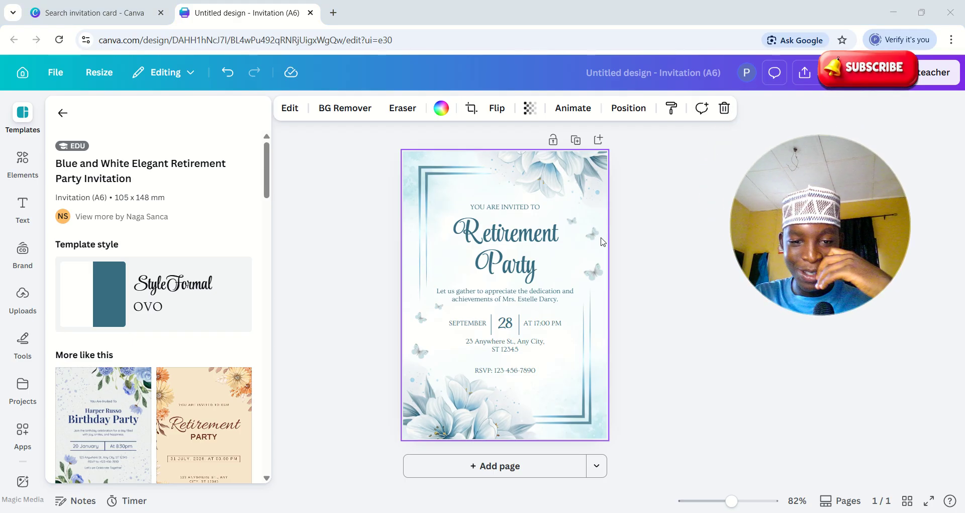
Clear the whole "Retirement Party" heading text while keeping its text box open for editing
left_click(506, 235)
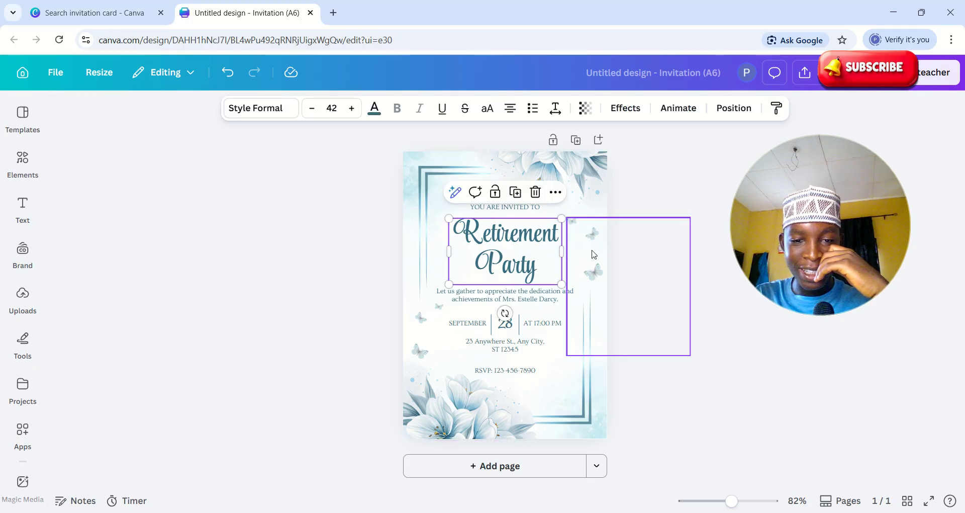
left_click(593, 251)
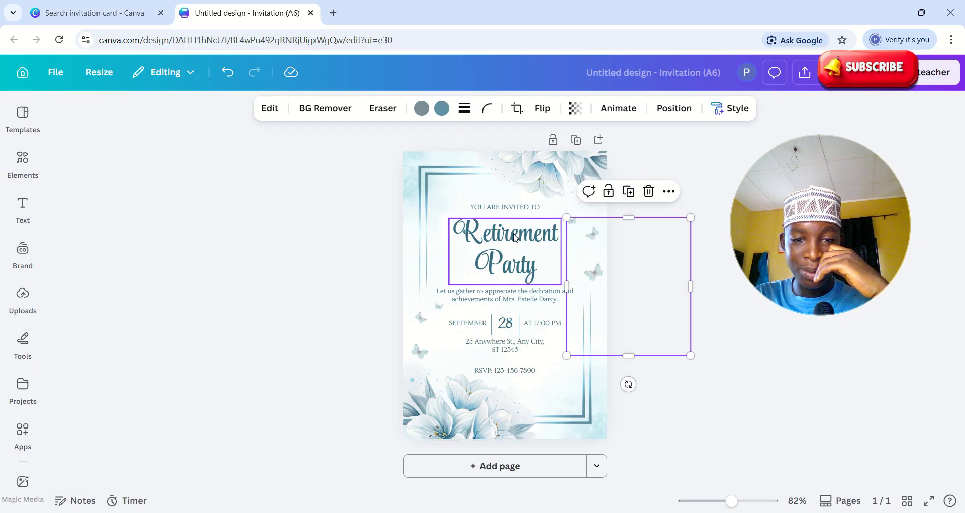
scroll(519, 237, "up", 6)
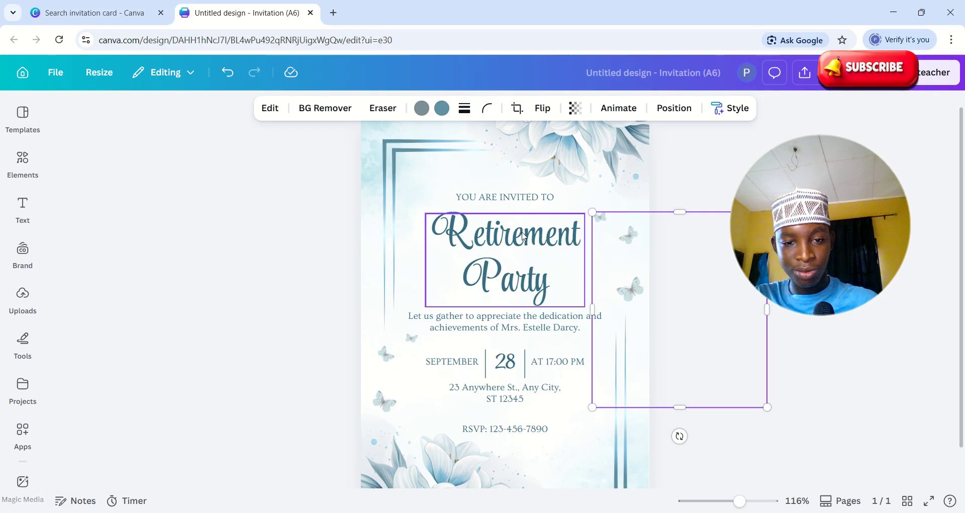
double_click(506, 232)
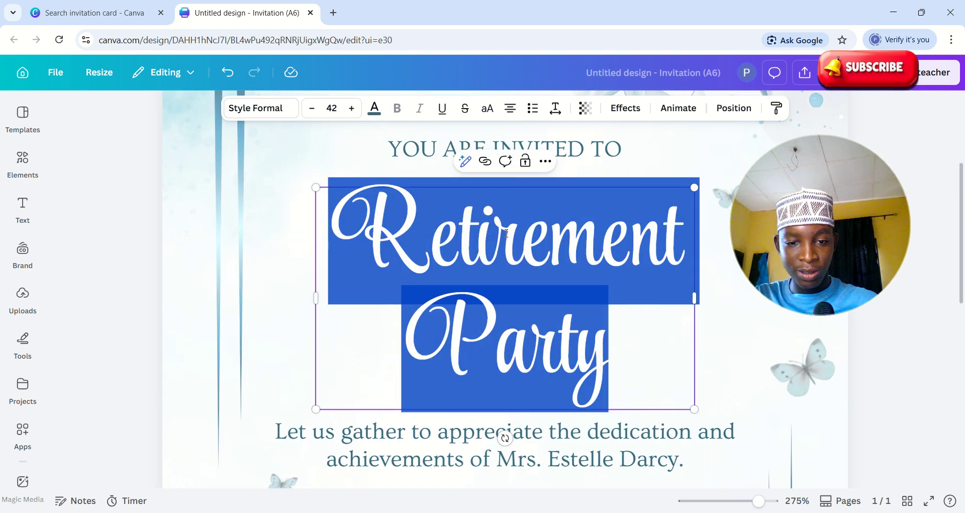
left_click(507, 233)
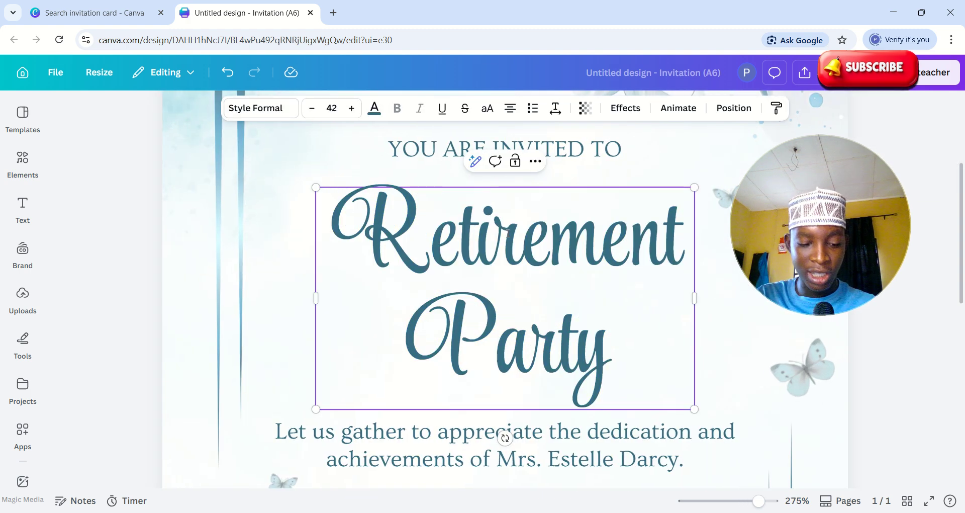
key("ctrl+a")
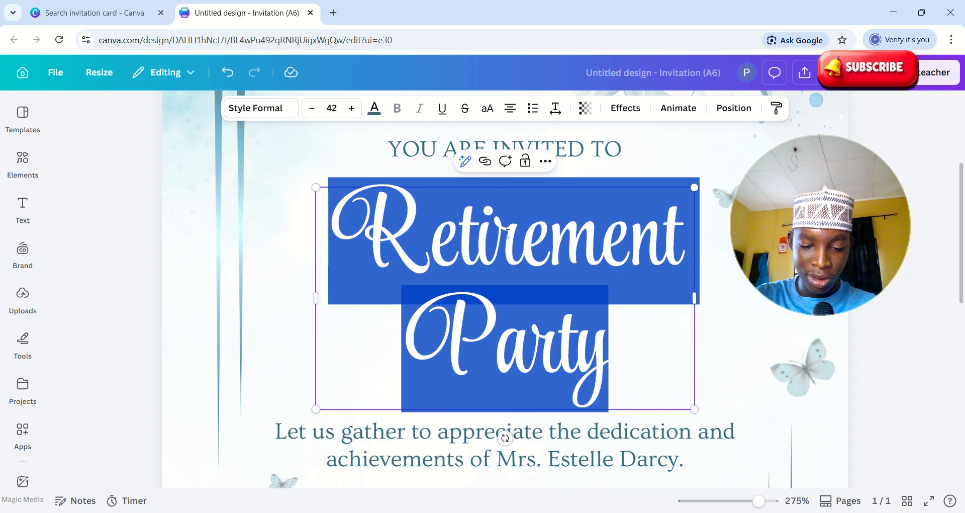
type("over")
key("BackSpace")
key("BackSpace")
key("BackSpace")
key("BackSpace")
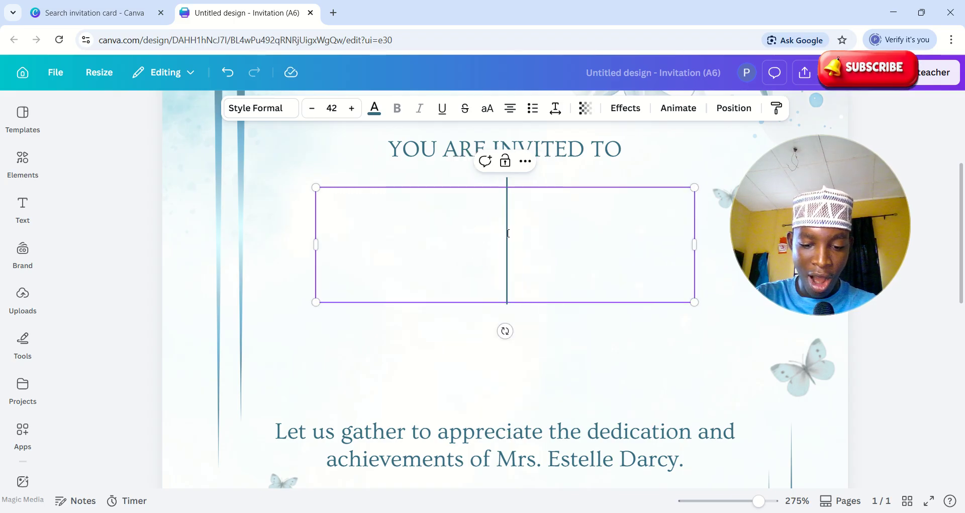
Enter "Our wedding" as the opening words of the emptied heading
type("Our e")
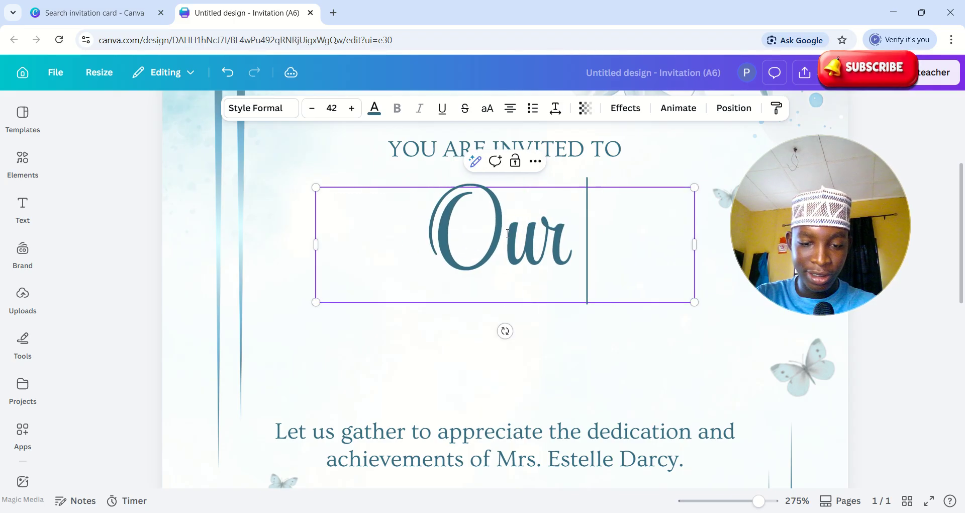
key("BackSpace")
key("BackSpace")
type("w")
key("BackSpace")
type("wee")
key("BackSpace")
key("BackSpace")
key("BackSpace")
key("Return")
type("we")
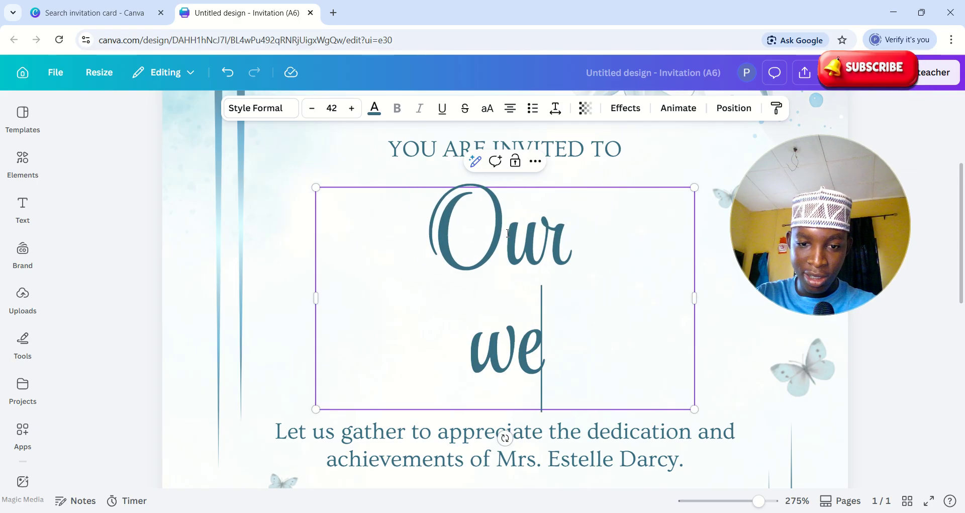
key("Home")
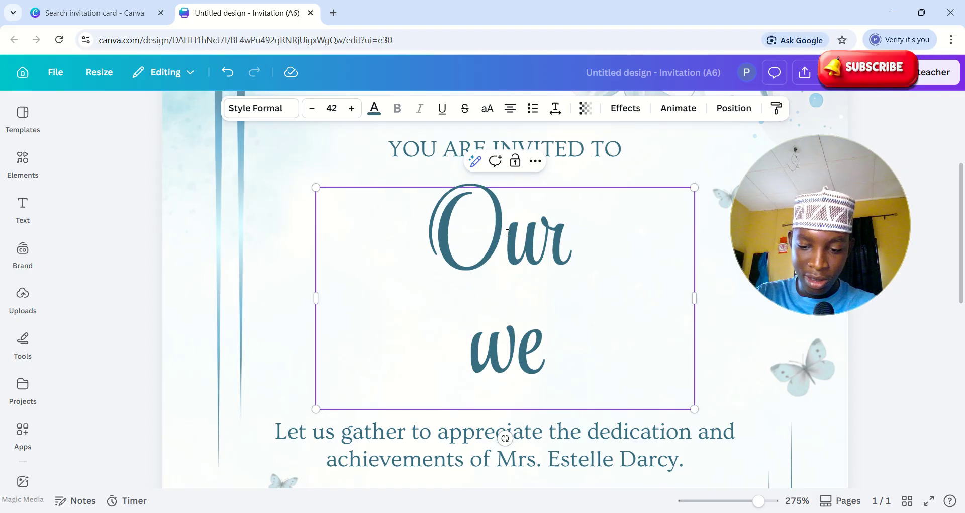
key("BackSpace")
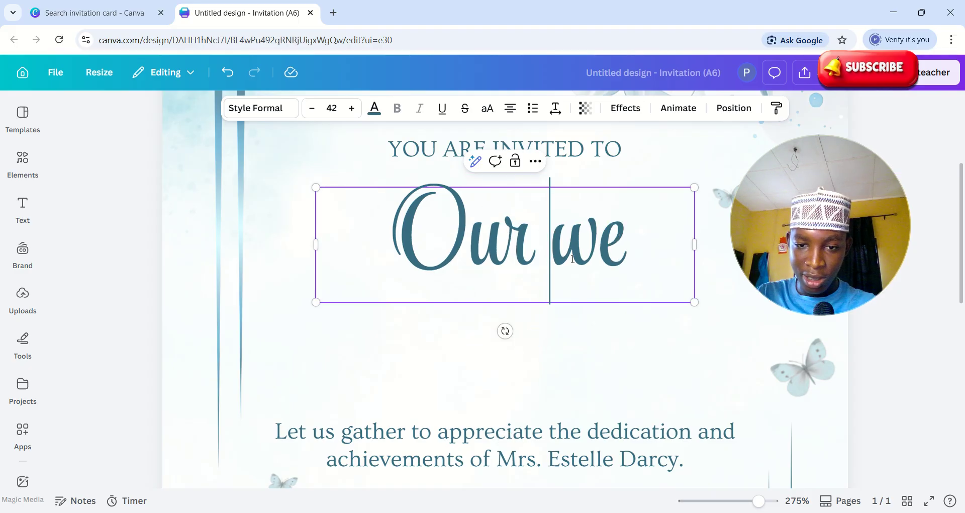
left_click_drag(552, 259, 620, 260)
type("wed")
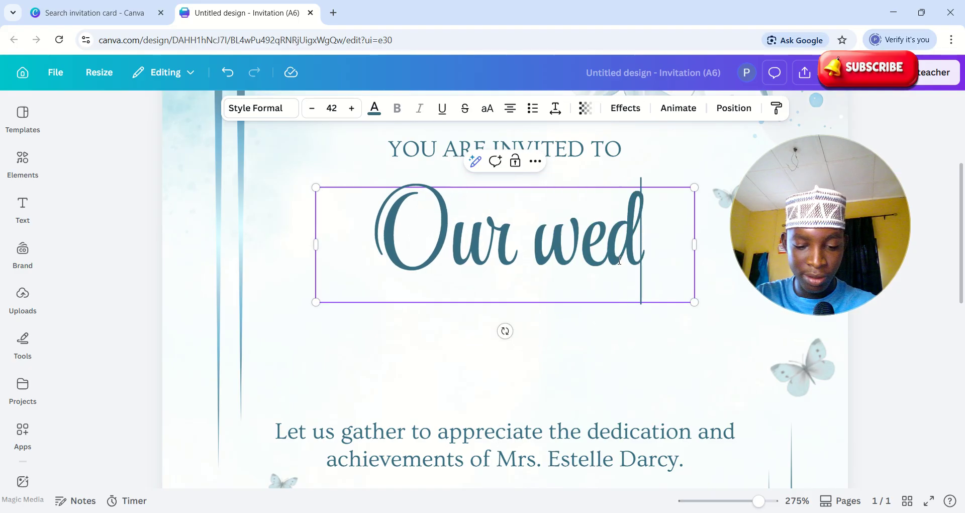
type("ding an")
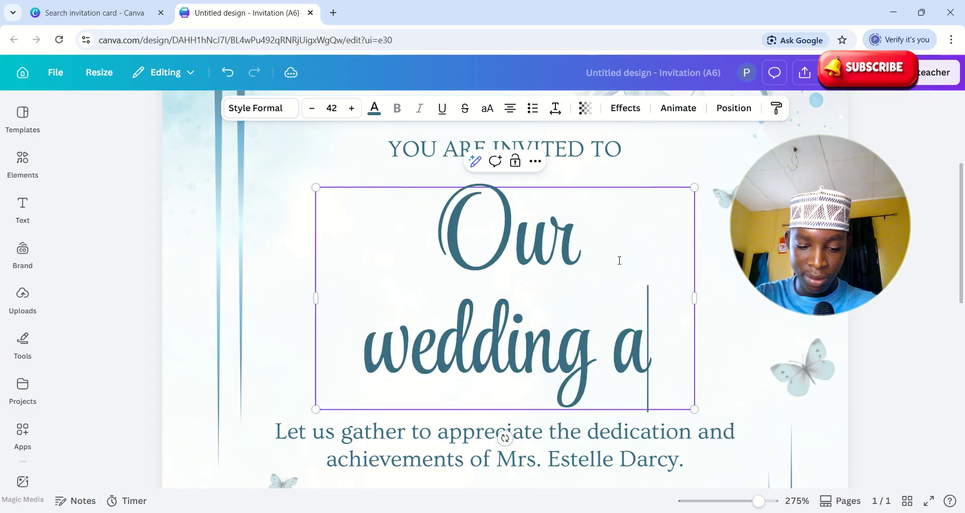
key("BackSpace")
key("BackSpace")
key("BackSpace")
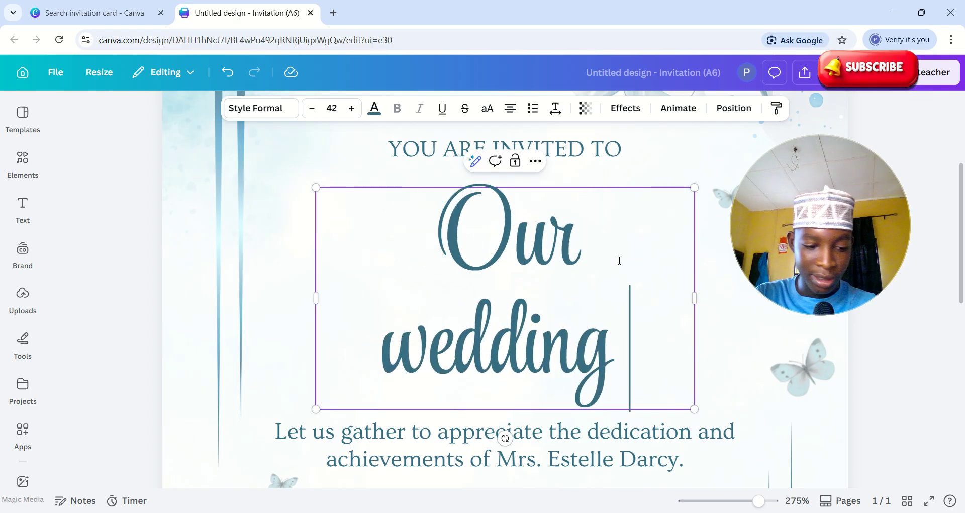
Add the word "Anniversary" with a capital A after "Our wedding" in the heading
type("AND")
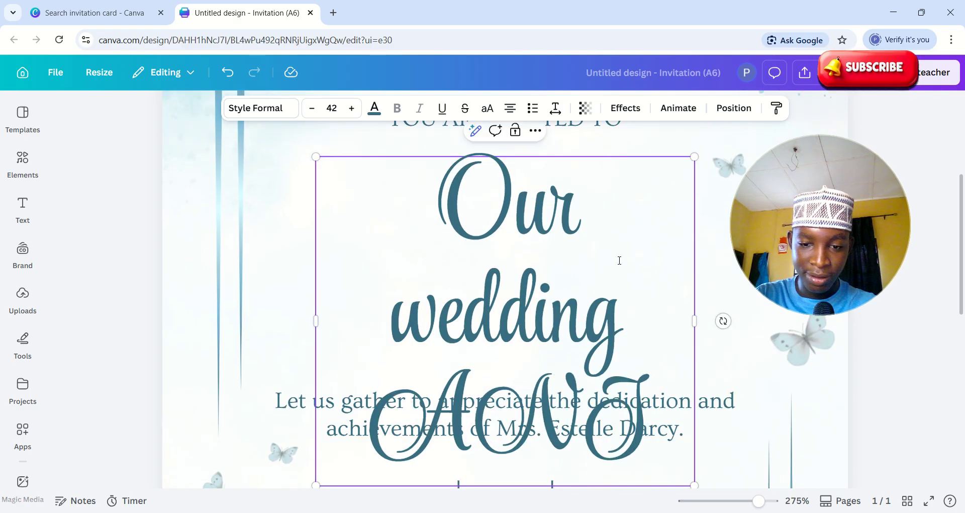
key("BackSpace")
key("BackSpace")
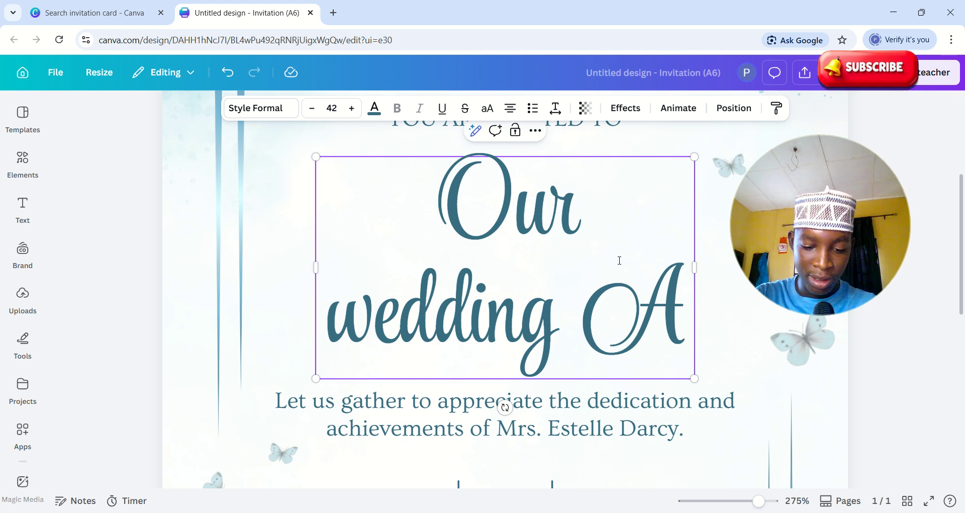
type("ni")
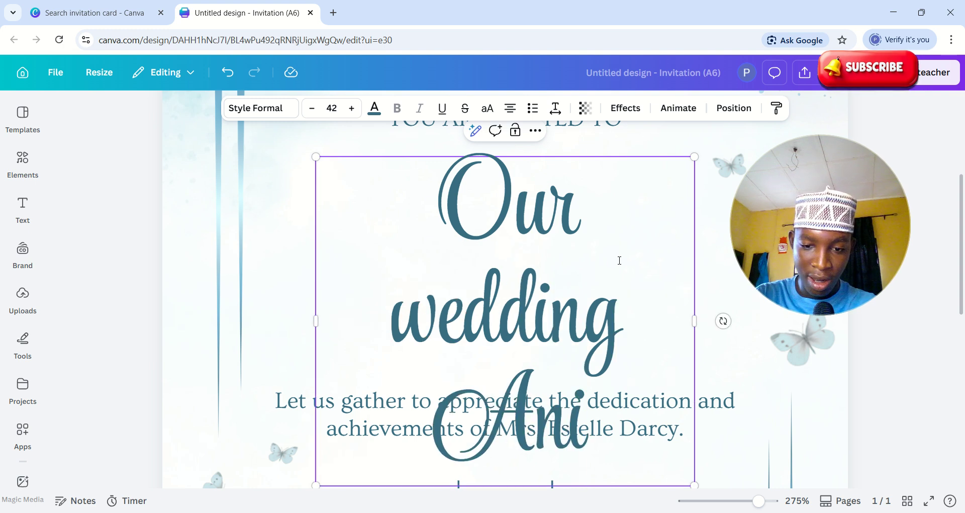
key("BackSpace")
type("niversar")
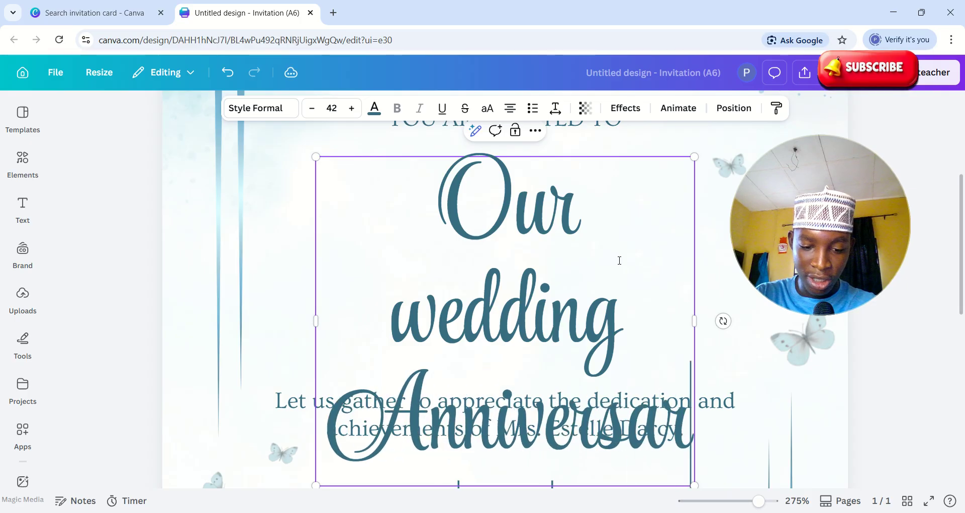
type("y")
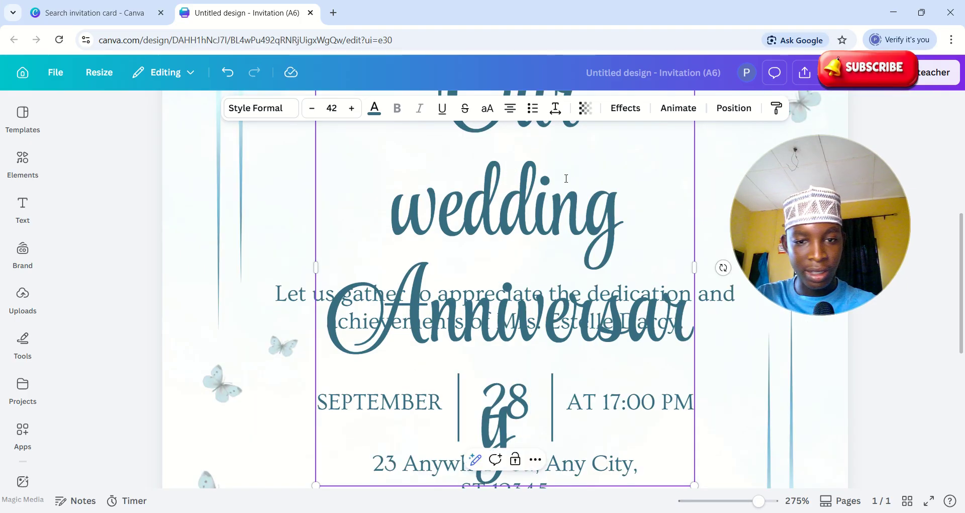
Widen the heading's text box so that "Our wedding Anniversary" fits on two lines above the body text
left_click_drag(694, 267, 733, 272)
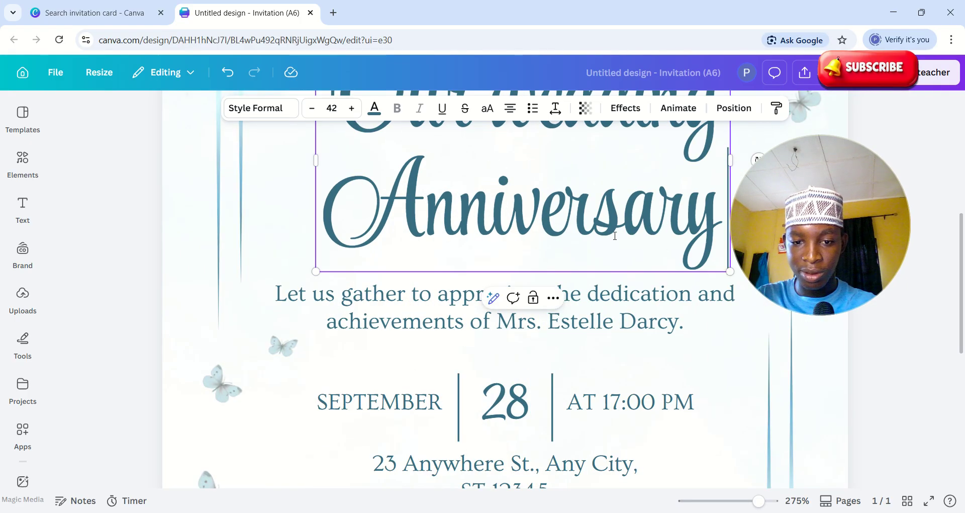
scroll(614, 234, "up", 6)
scroll(730, 292, "down", 4)
left_click_drag(731, 293, 739, 292)
scroll(483, 318, "down", 7)
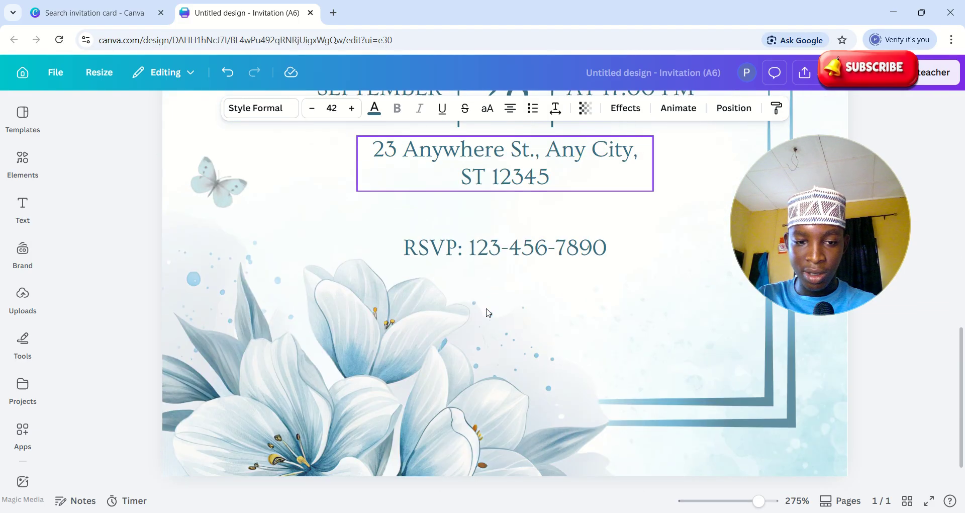
Remove everything after "Let us gather to appreciate" from the body sentence beneath the heading
scroll(486, 313, "up", 6)
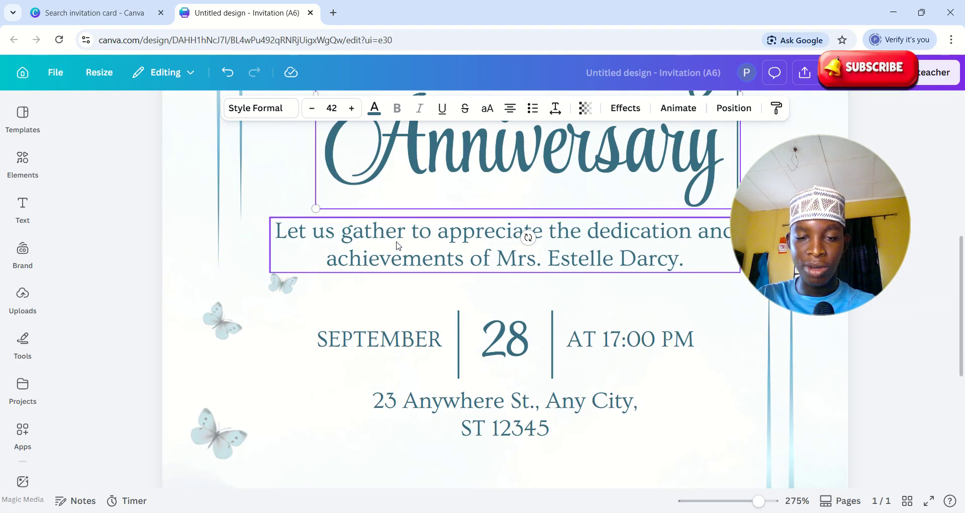
scroll(397, 245, "up", 2)
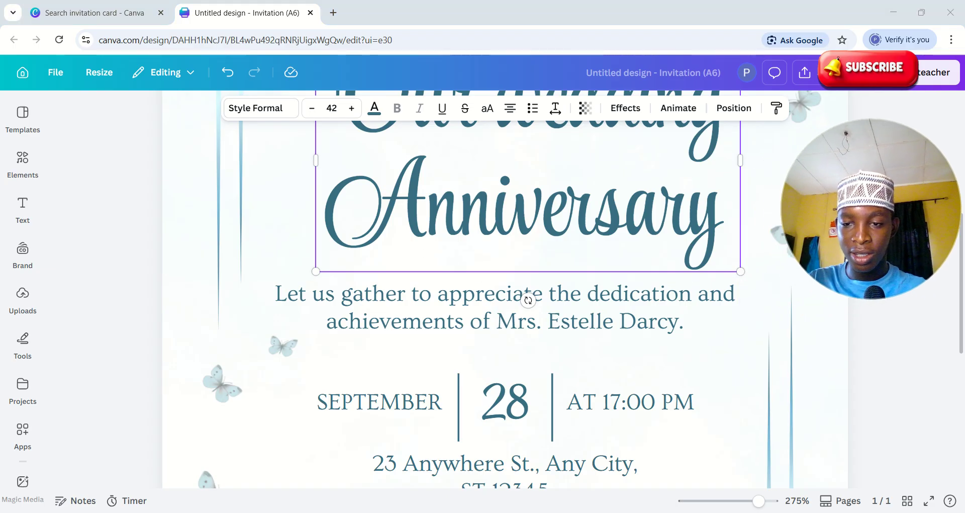
scroll(451, 294, "down", 3)
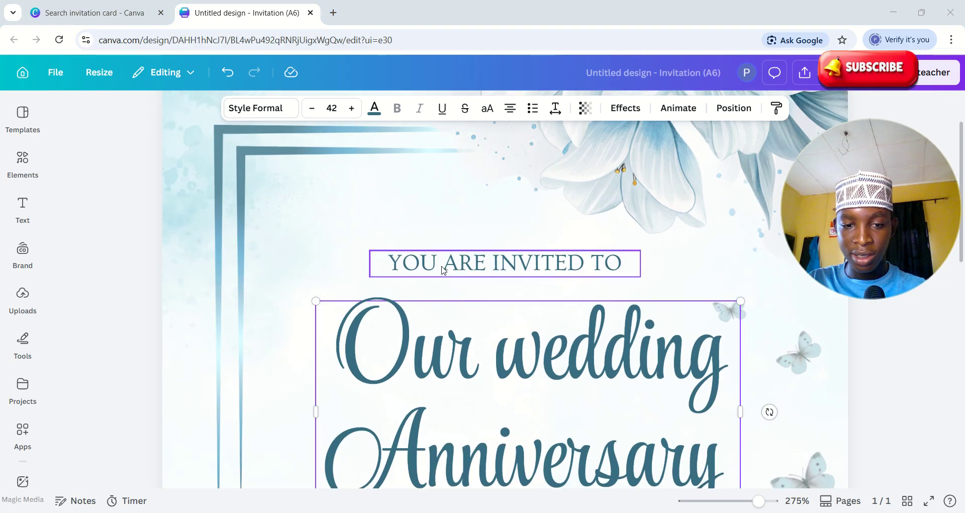
scroll(442, 270, "down", 2)
scroll(539, 409, "up", 1)
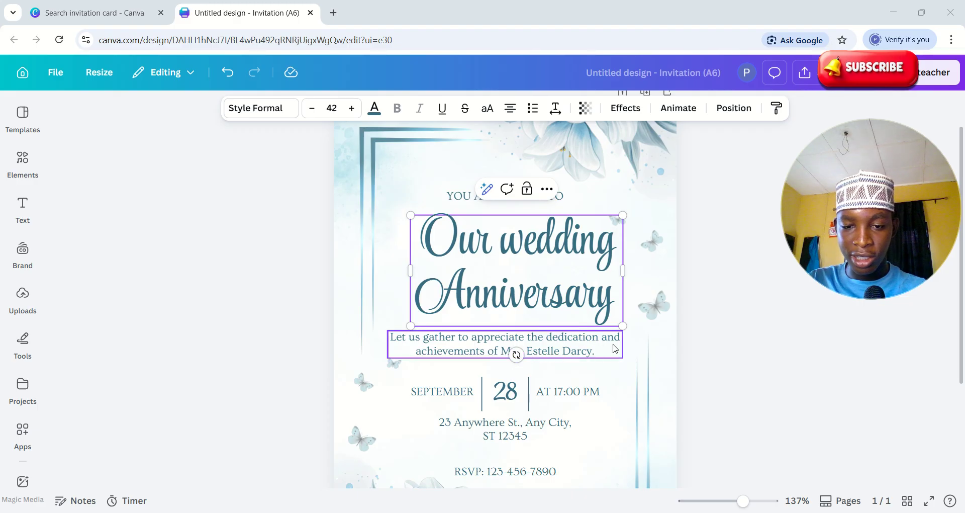
left_click(495, 352)
left_click(490, 347)
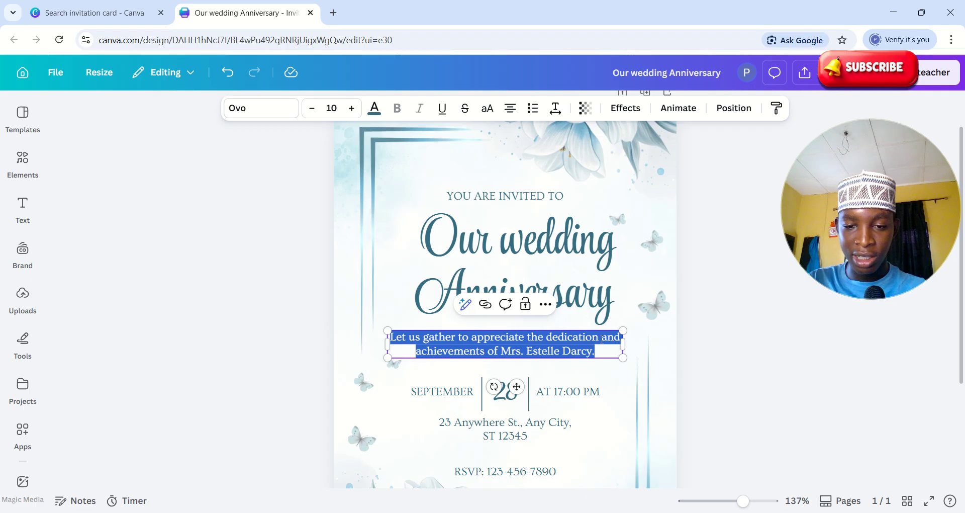
left_click(524, 338)
left_click_drag(525, 337, 598, 355)
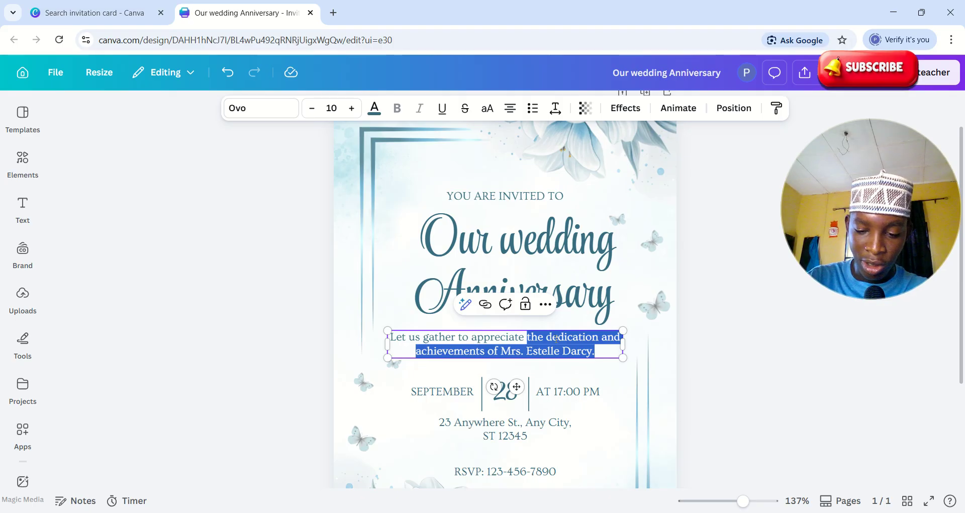
key("BackSpace")
Continue the body sentence with "the love", leaving no trailing words after it
type("the")
type(" love s")
key("BackSpace")
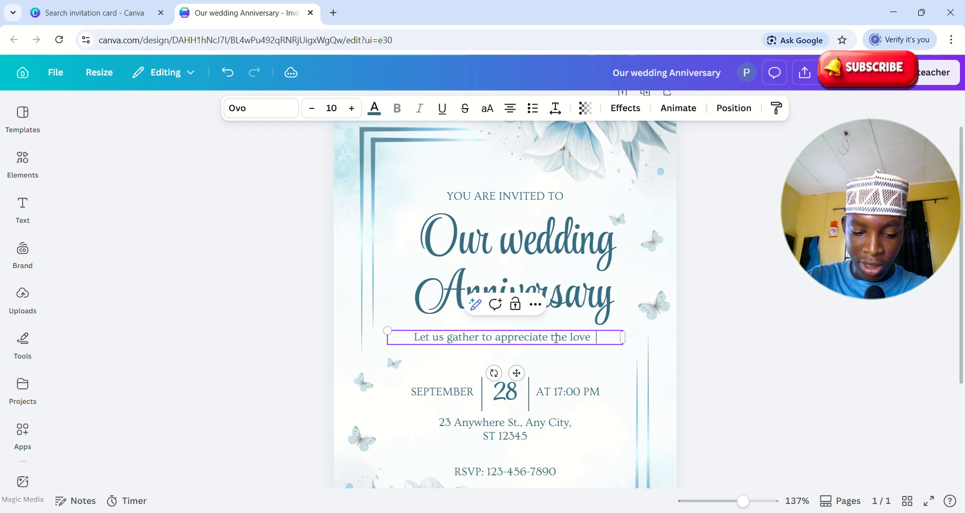
type("and m")
key("BackSpace")
key("BackSpace")
key("BackSpace")
key("BackSpace")
key("BackSpace")
key("BackSpace")
Extend the body sentence with ", committment and gratitude" after "the love"
type(", commoer")
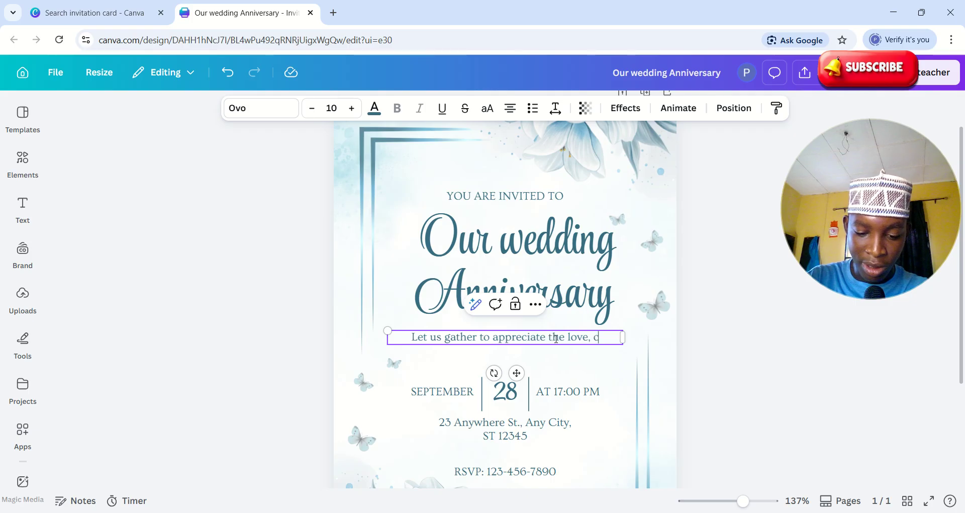
key("BackSpace")
key("BackSpace")
key("BackSpace")
type("i")
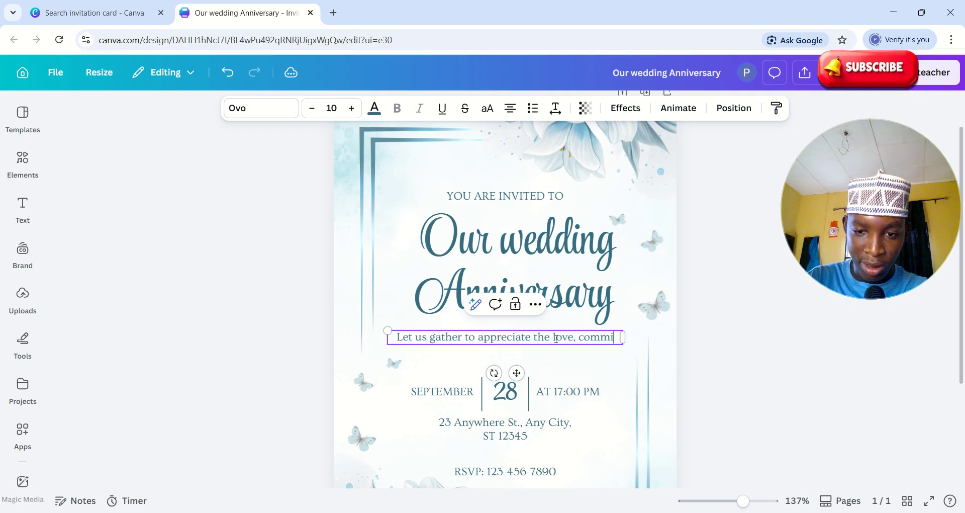
type("tt")
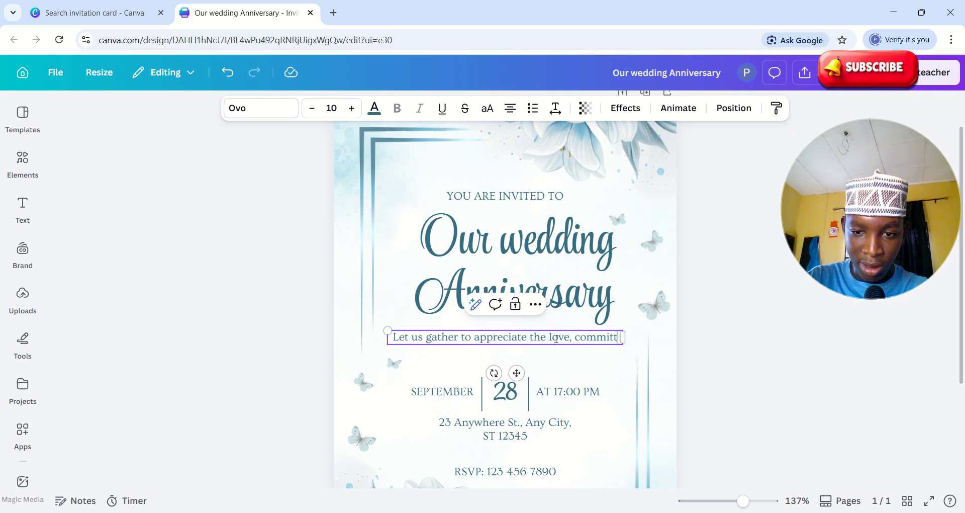
type("mete")
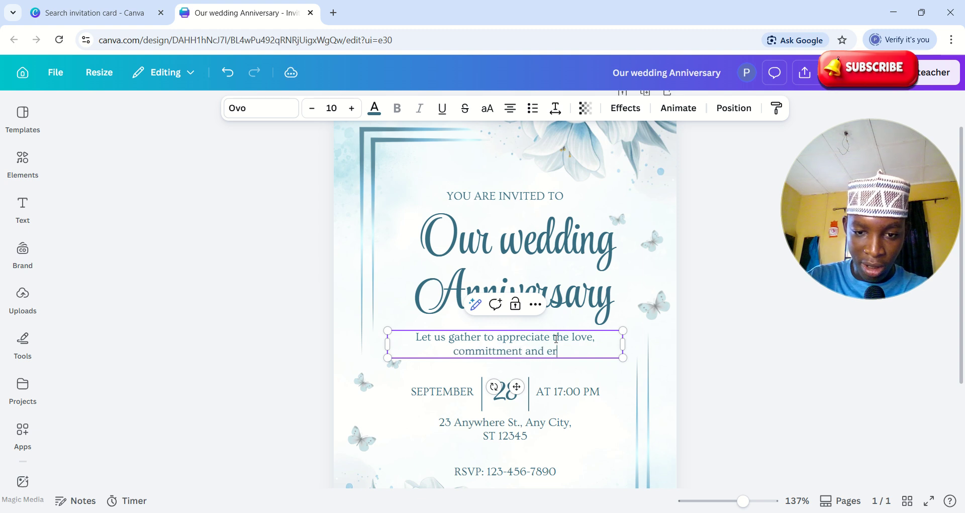
type("atitude er")
key("BackSpace")
key("BackSpace")
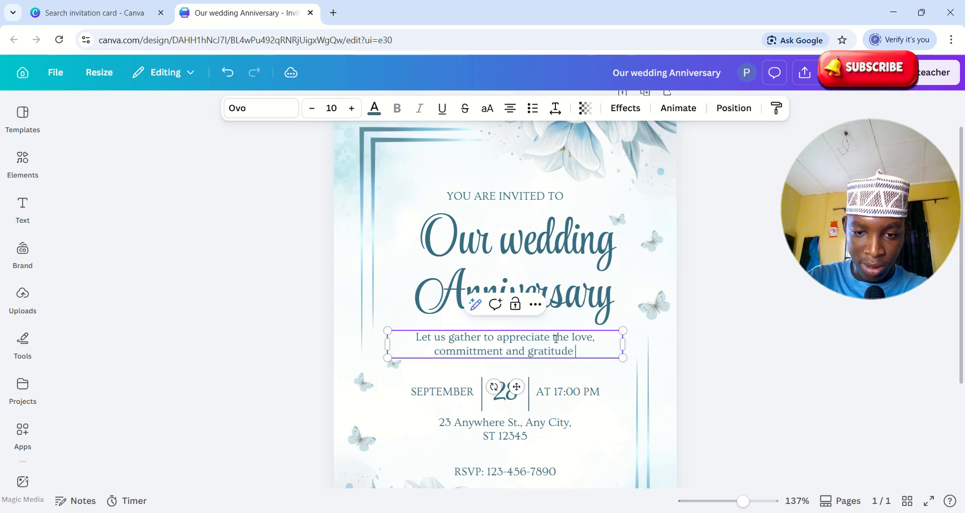
Finish the body sentence with "towards the success of our marriage" and dismiss the WhatsApp notification
type("to")
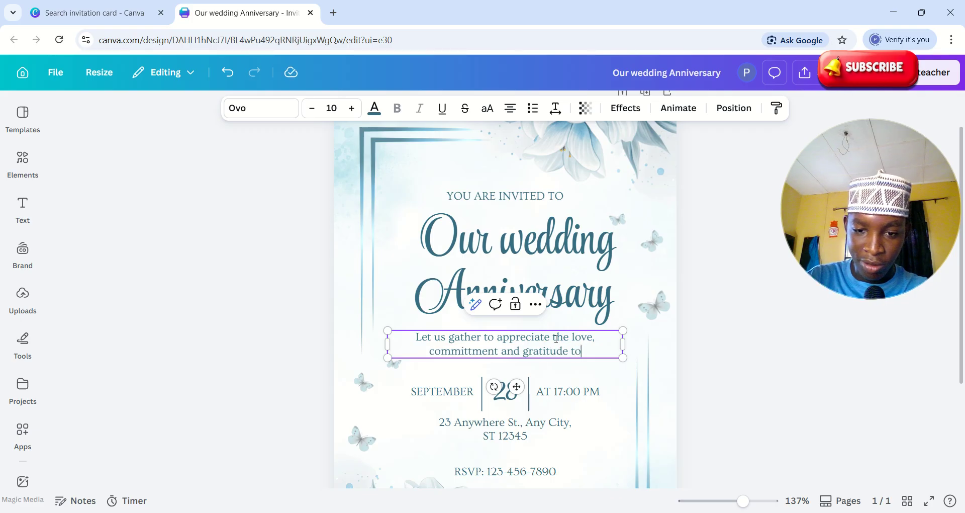
type("wards")
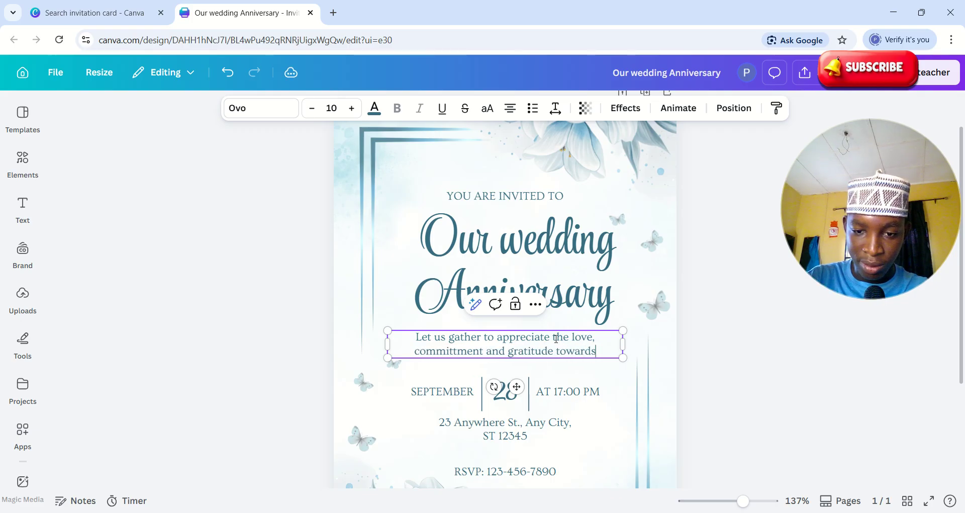
type(" the so")
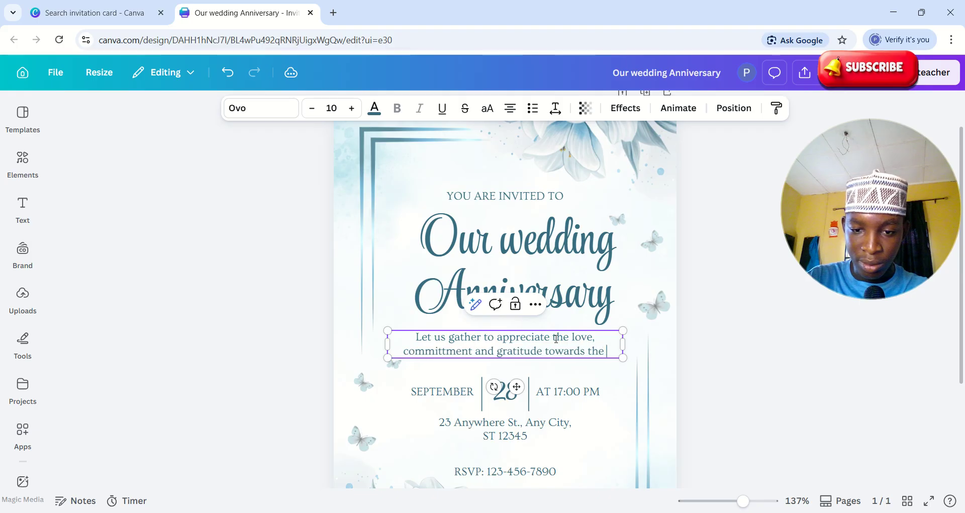
key("BackSpace")
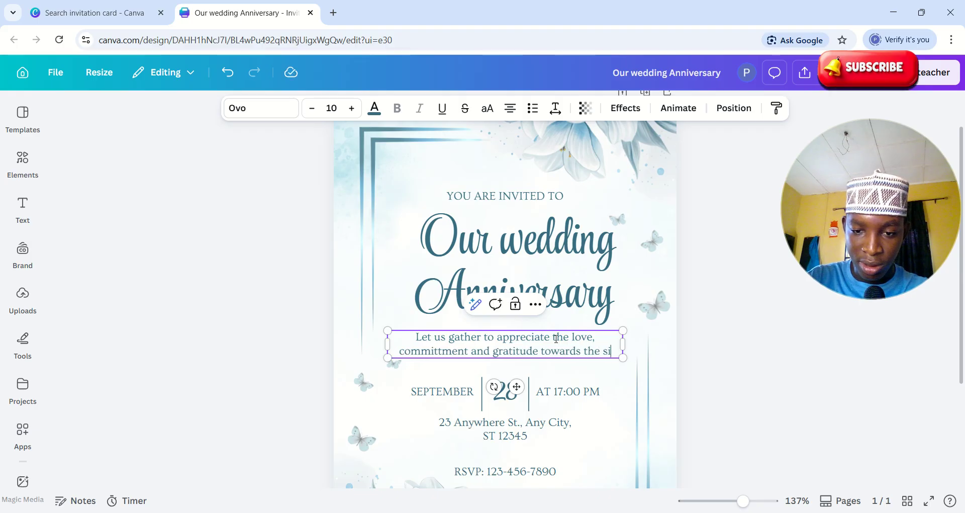
type("ucces")
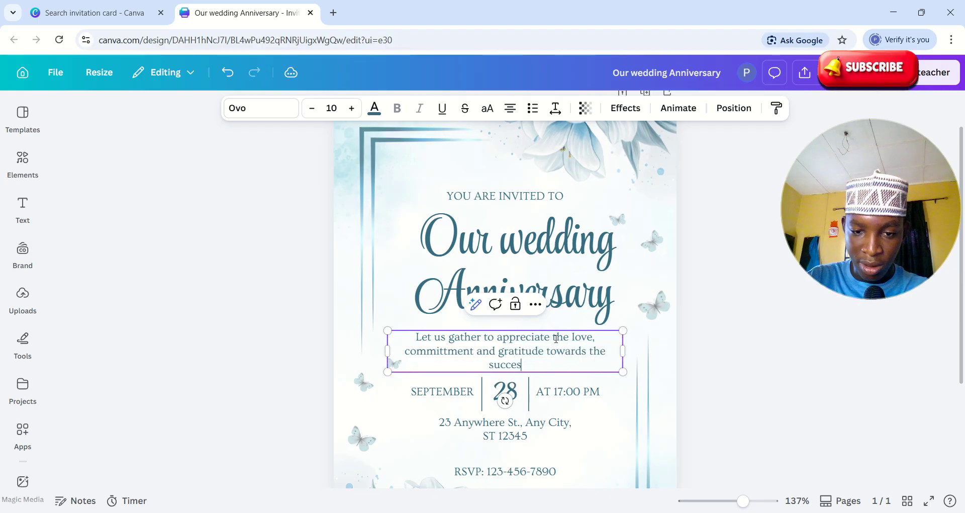
type("s pf")
key("BackSpace")
key("BackSpace")
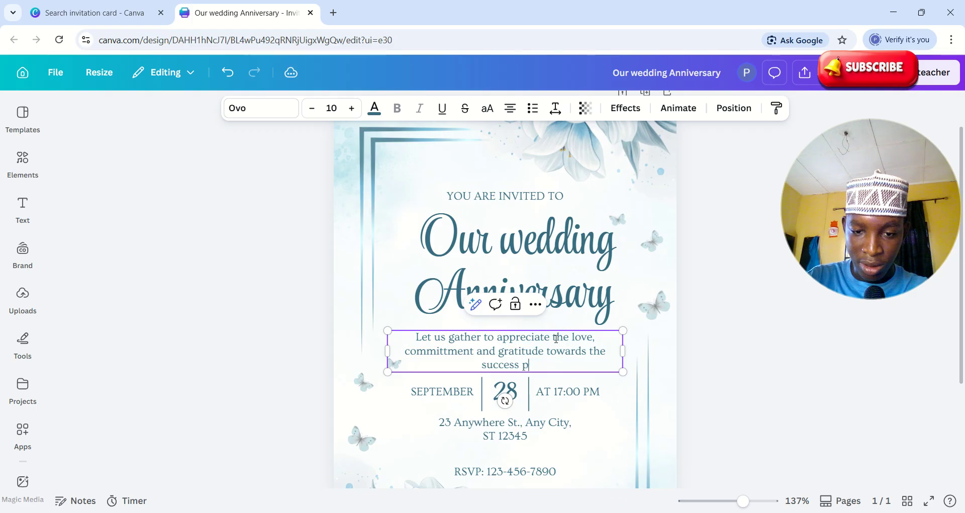
type("of")
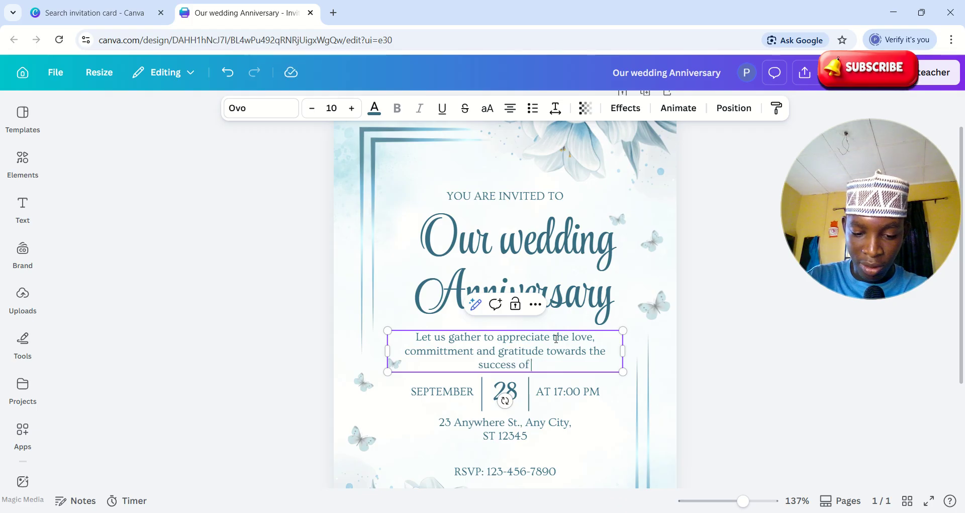
type(" our marriage")
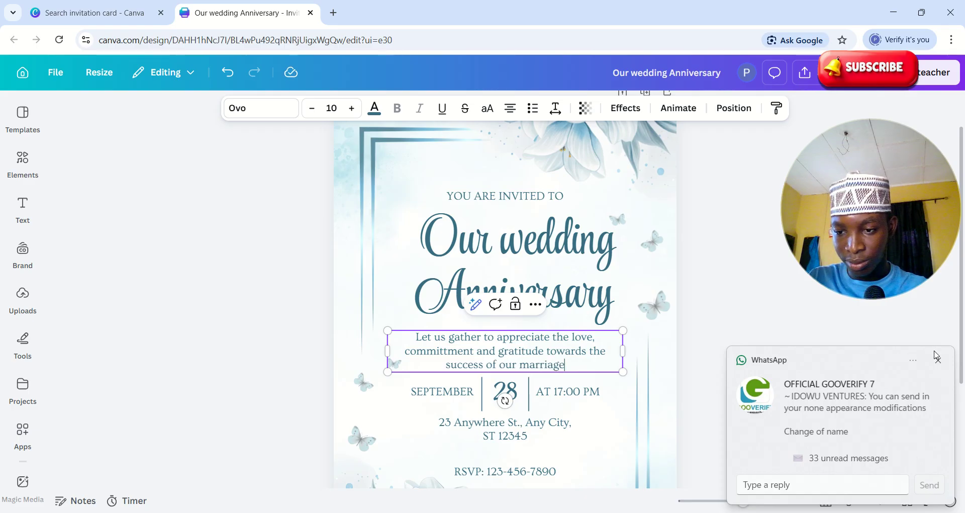
left_click(937, 357)
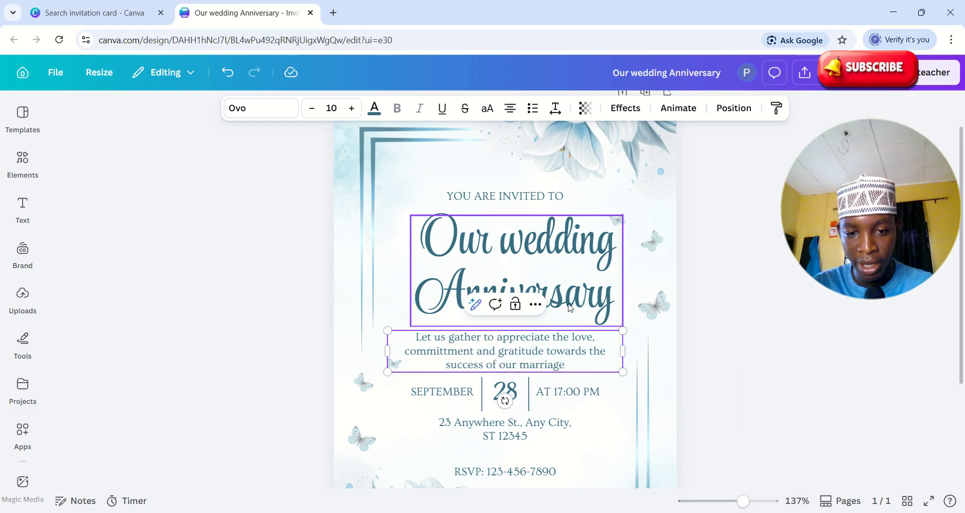
Select the month text and the venue address text in turn to inspect these editable placeholders
scroll(485, 296, "down", 3)
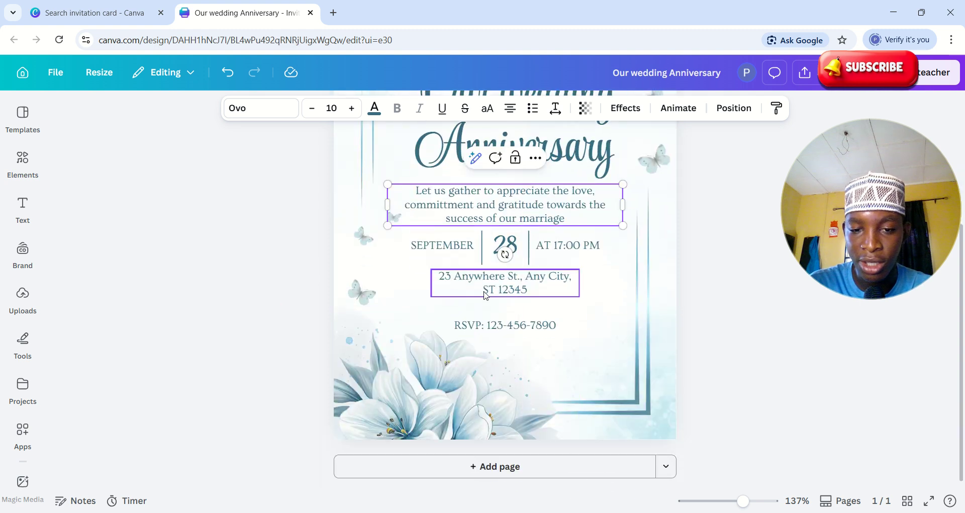
left_click(516, 294)
left_click(424, 243)
double_click(424, 243)
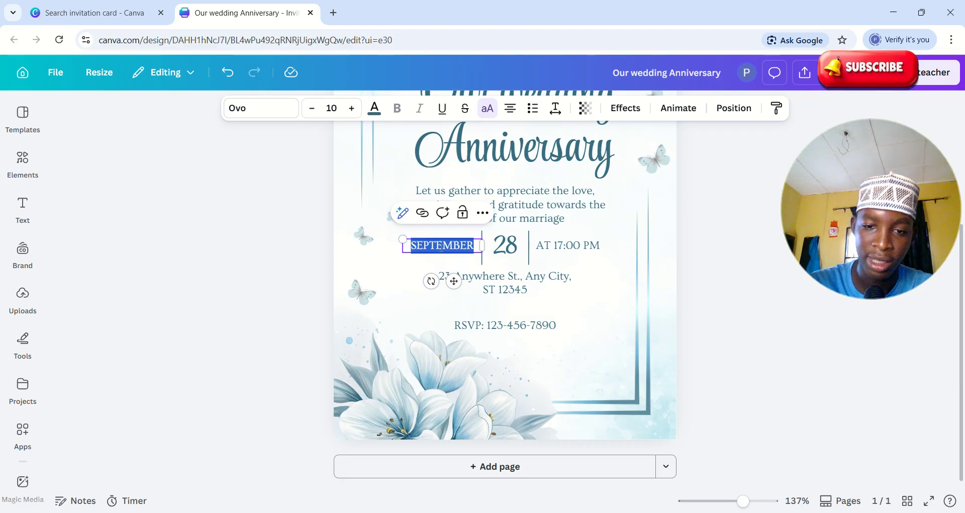
left_click(547, 282)
double_click(546, 283)
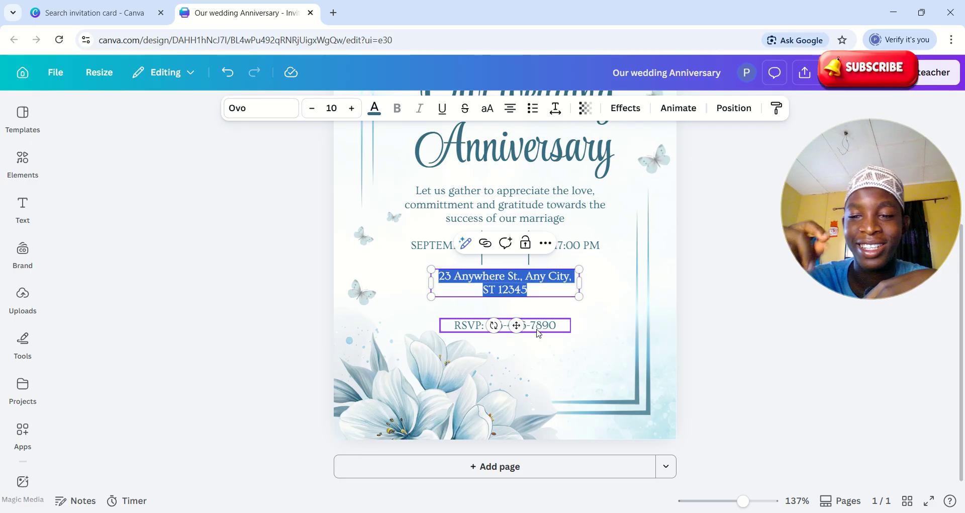
Deselect the address text and review the whole invitation card from the heading down to the flowers
scroll(550, 347, "up", 4)
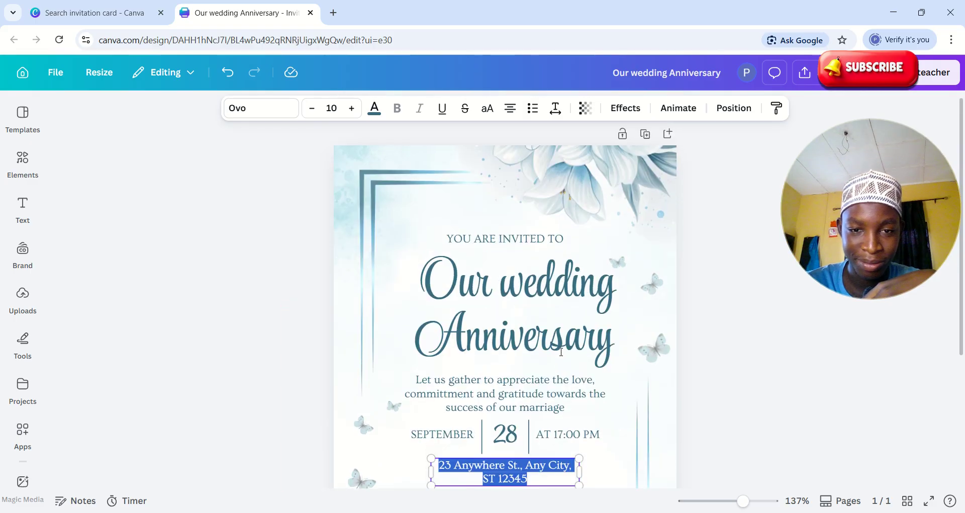
scroll(561, 356, "down", 4)
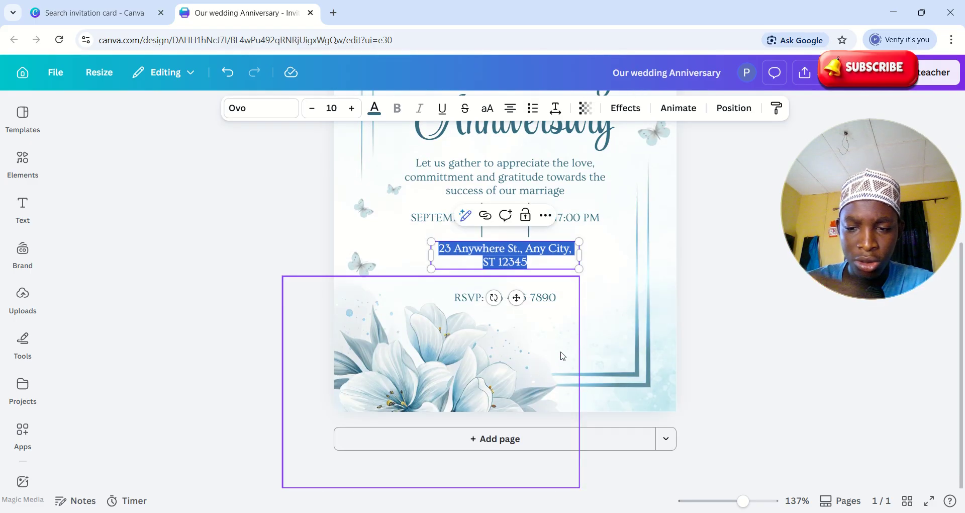
scroll(572, 355, "up", 4)
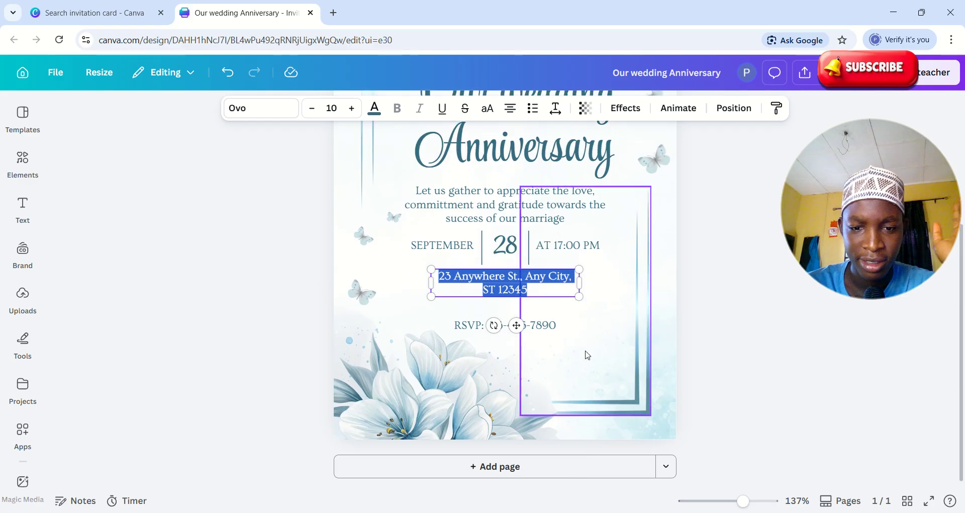
left_click(717, 338)
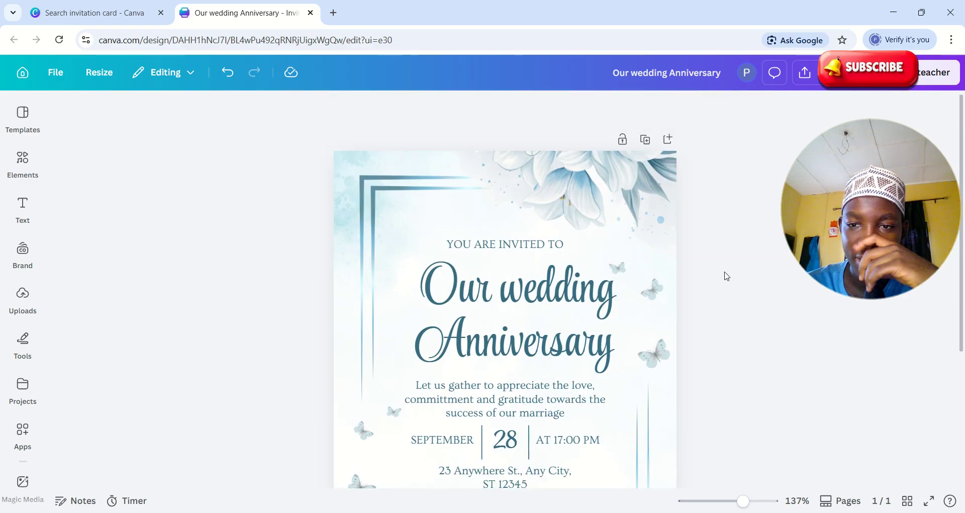
scroll(724, 297, "down", 2)
right_click(725, 314)
left_click(718, 324)
scroll(726, 254, "up", 2)
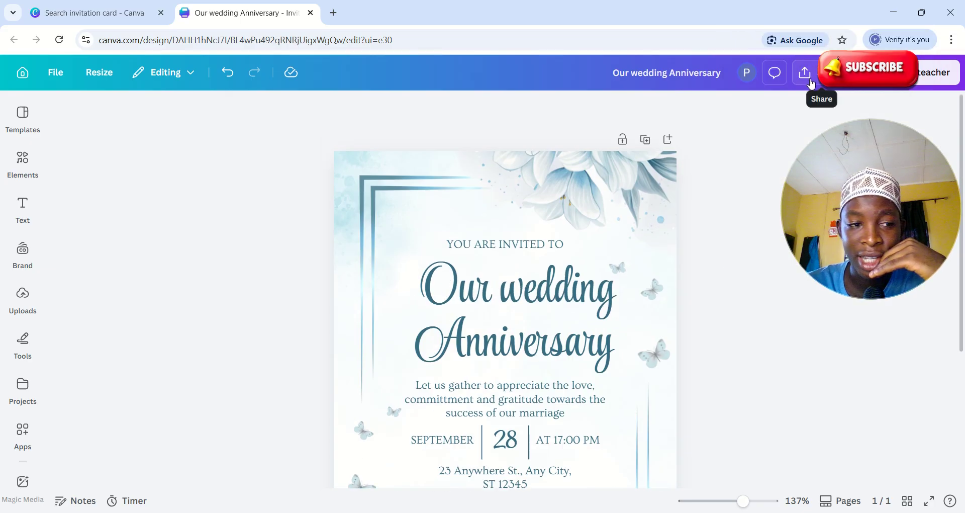
scroll(255, 215, "down", 3)
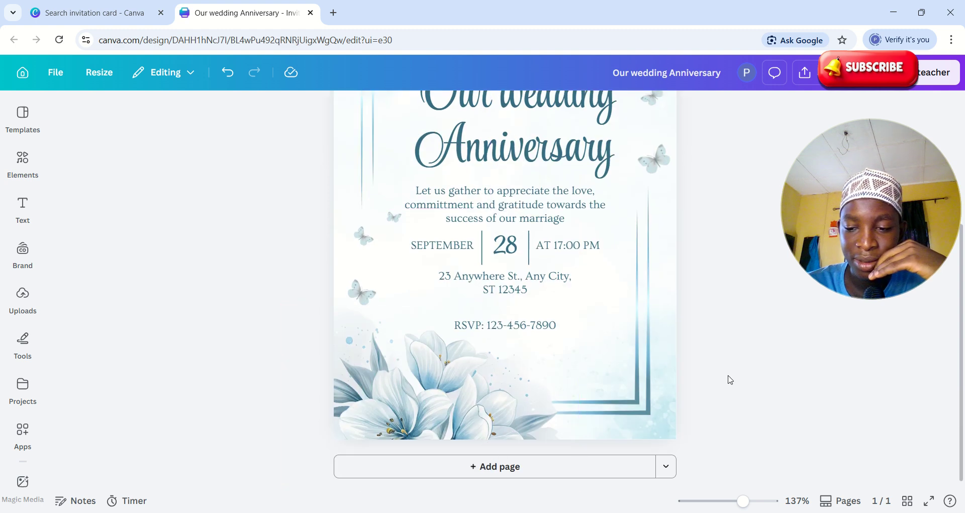
Download the finished invitation design as a JPG image at size 1 and quality 80
left_click(806, 77)
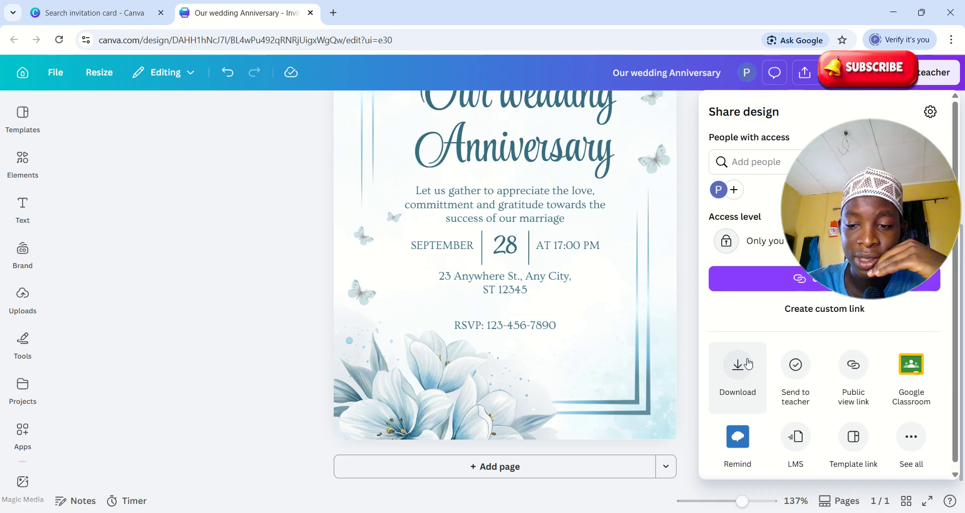
scroll(749, 363, "down", 1)
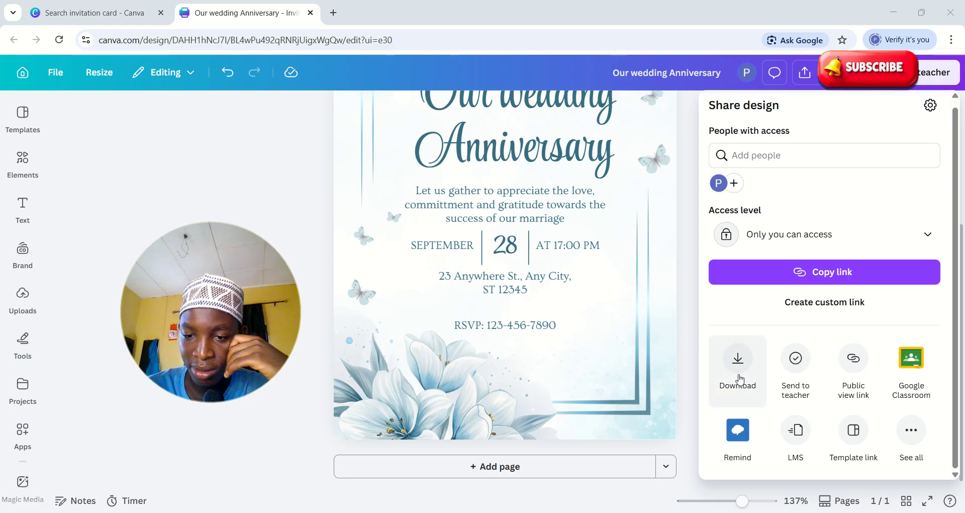
left_click(738, 372)
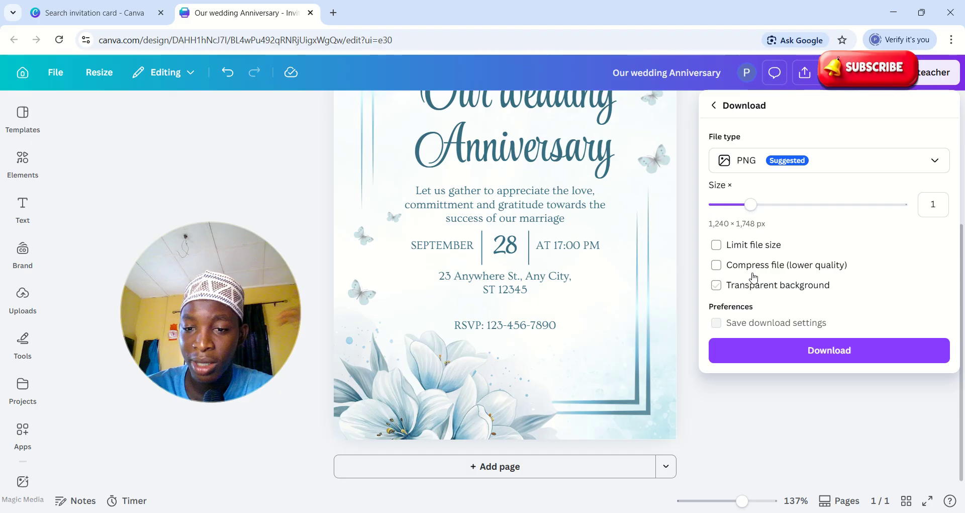
left_click(884, 168)
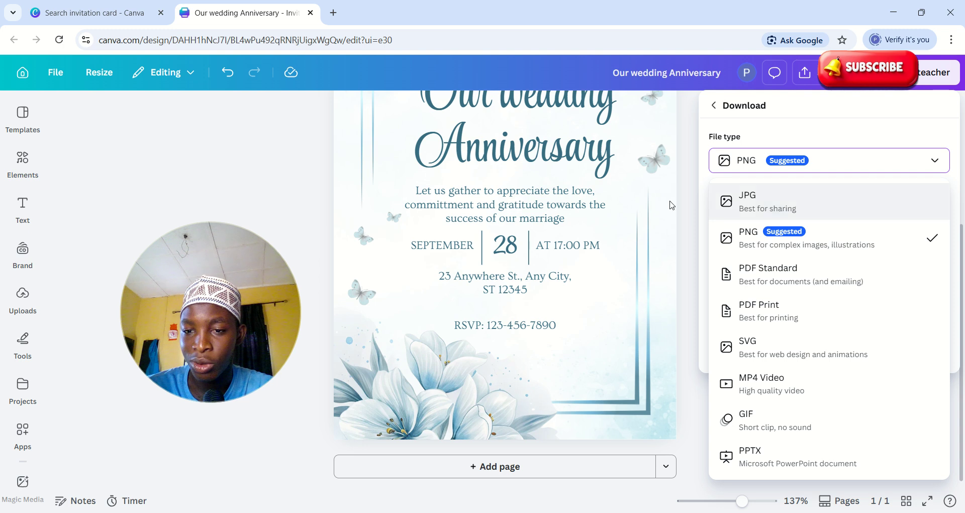
left_click(777, 207)
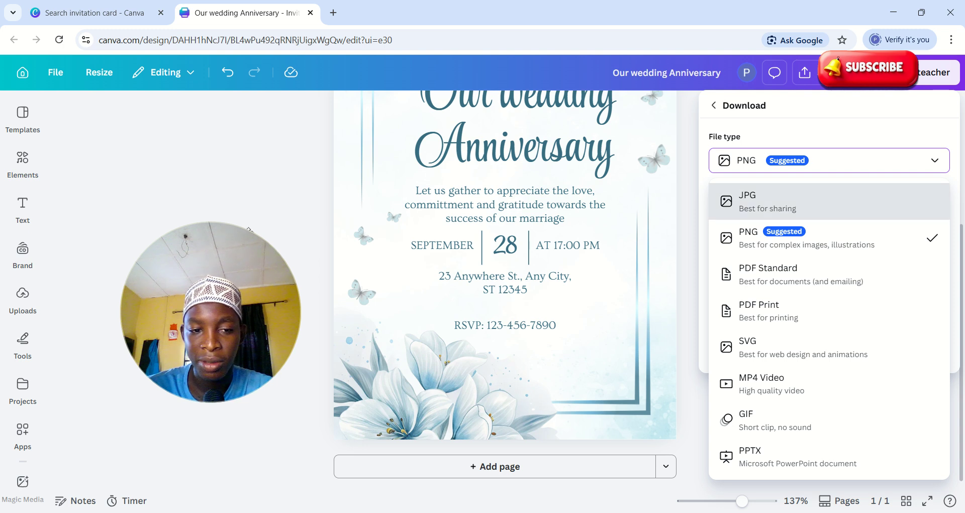
left_click(814, 207)
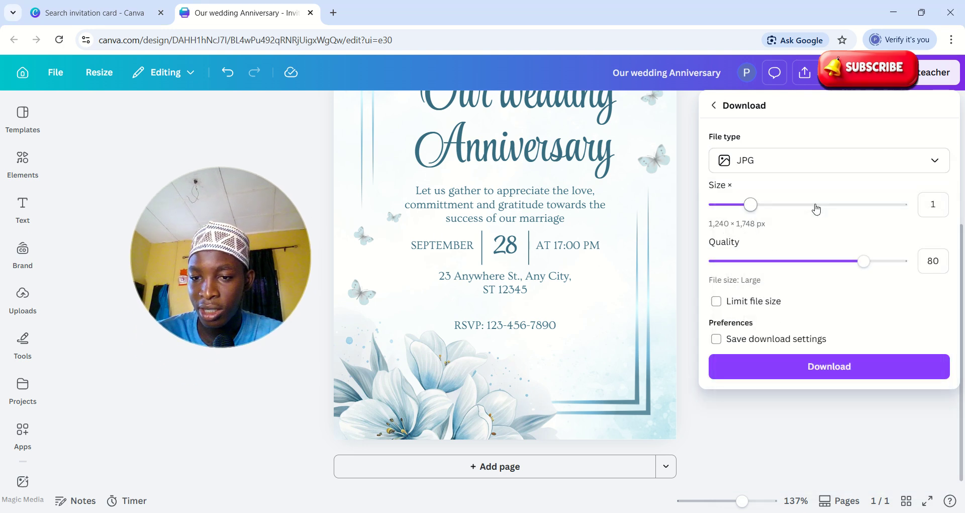
mouse_move(748, 208)
left_mouse_down()
mouse_move(786, 206)
mouse_move(750, 213)
left_mouse_up()
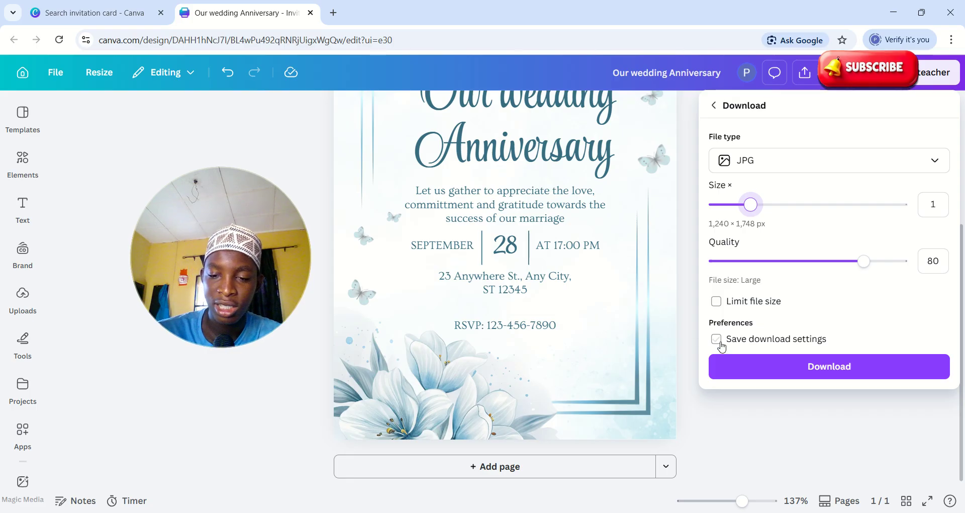
left_click(839, 369)
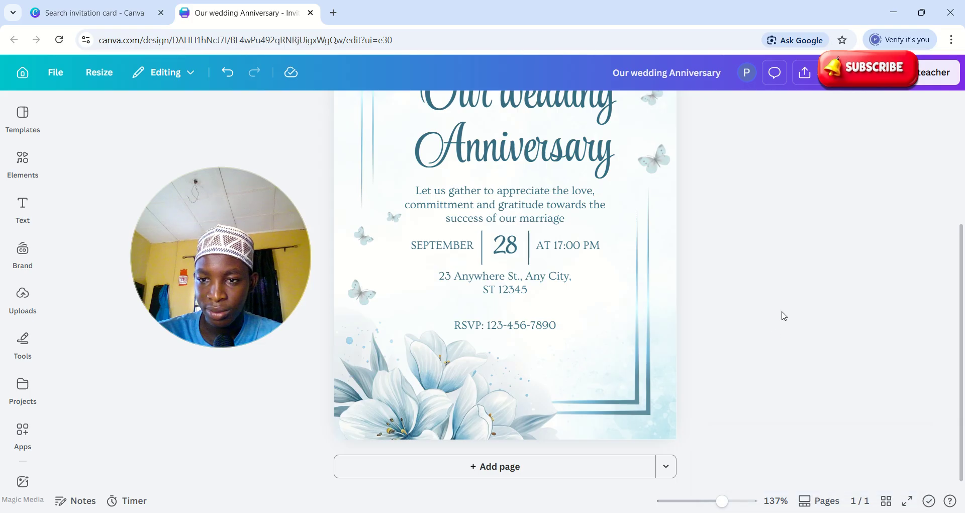
Show the downloaded "Our wedding Anniversary" image in the Downloads folder in File Explorer, and return to the Canva design in the browser
scroll(790, 286, "up", 3)
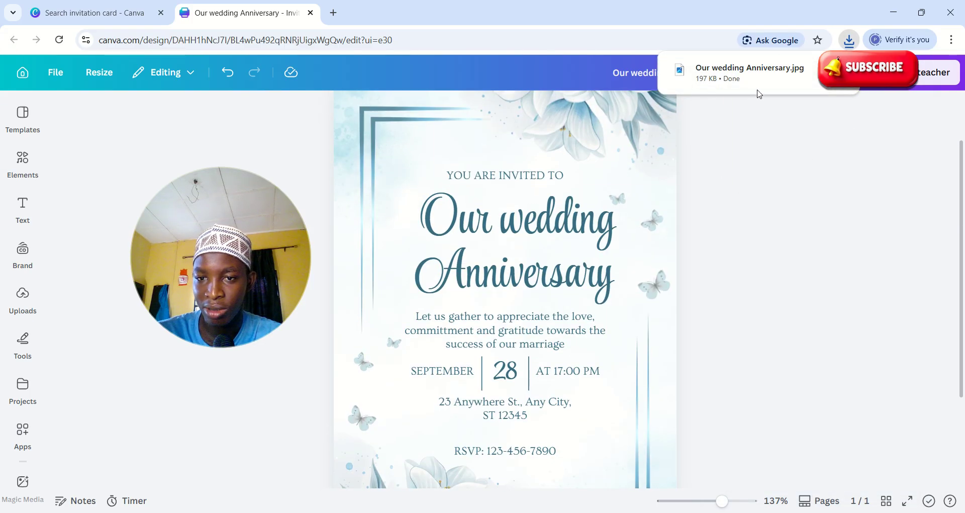
left_click(814, 70)
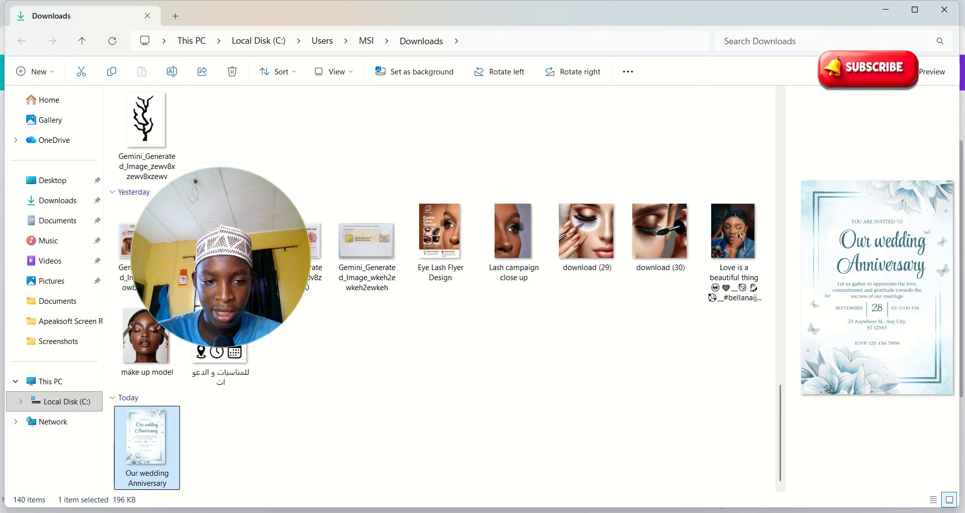
left_click_drag(450, 429, 396, 373)
key("alt+Tab")
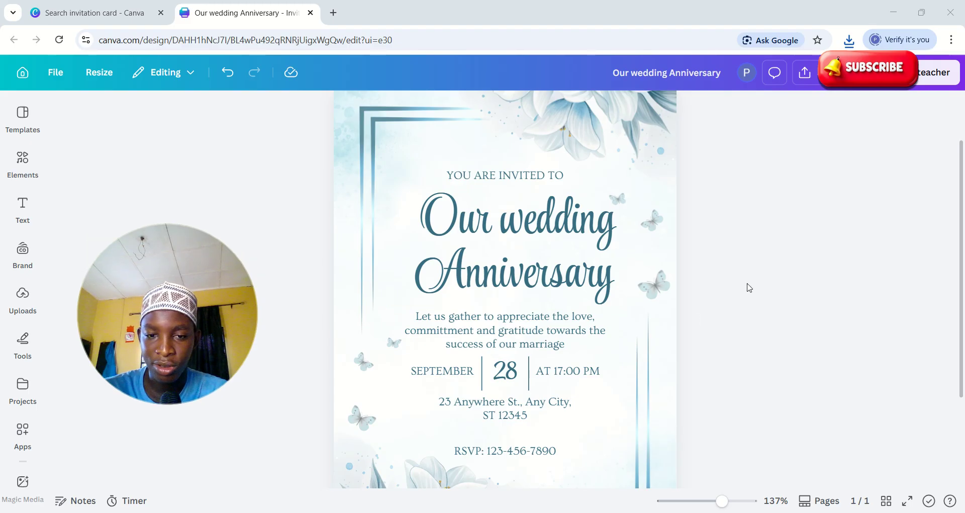
scroll(756, 271, "down", 3)
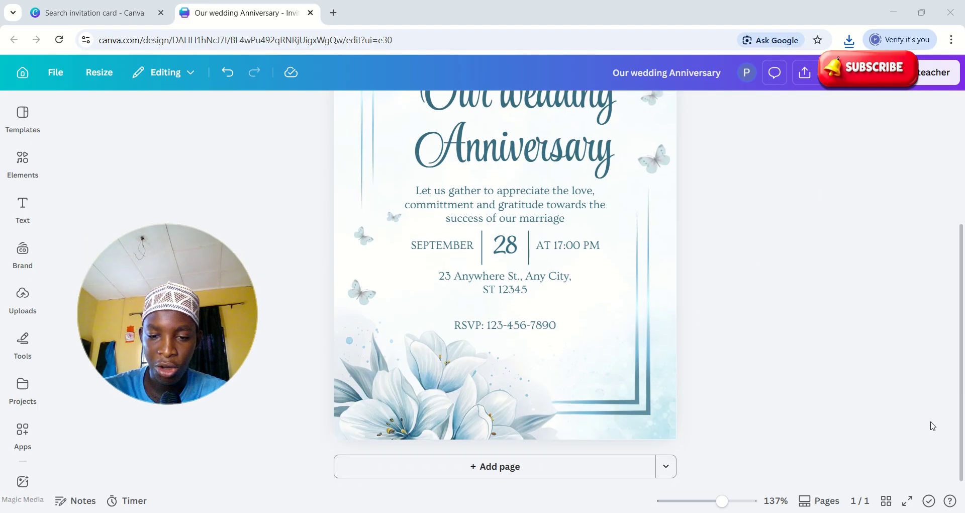